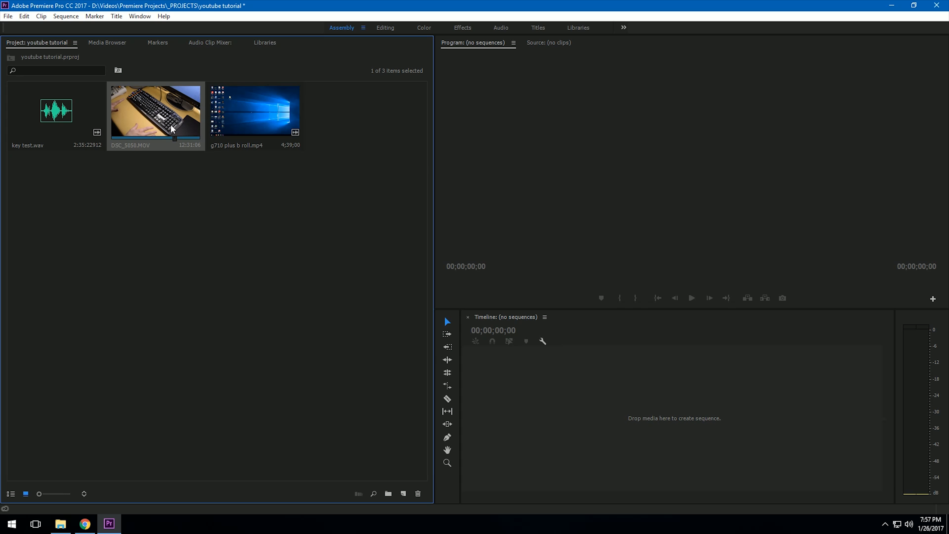
Step: Create a sequence from the g710 plus b roll.mp4 clip by placing it in the empty timeline
left_click(273, 106)
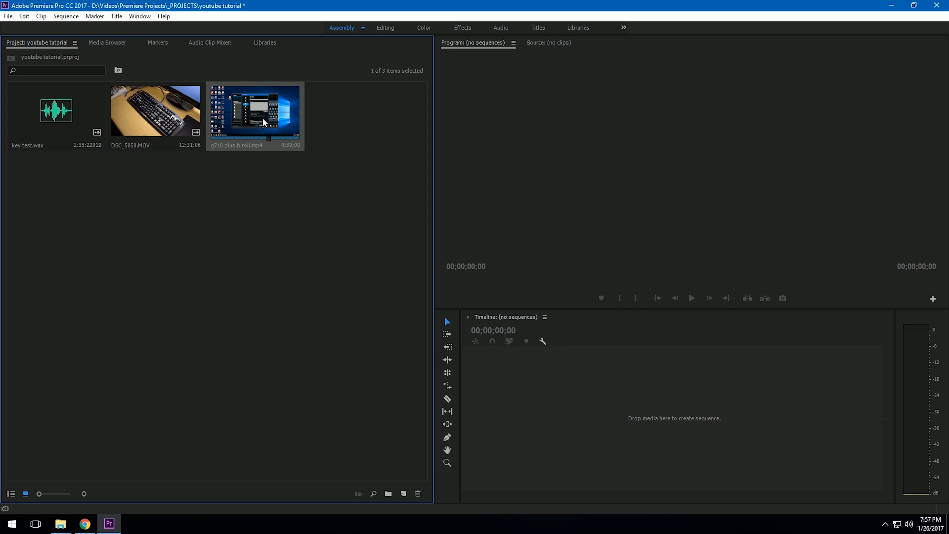
left_click_drag(267, 126, 540, 410)
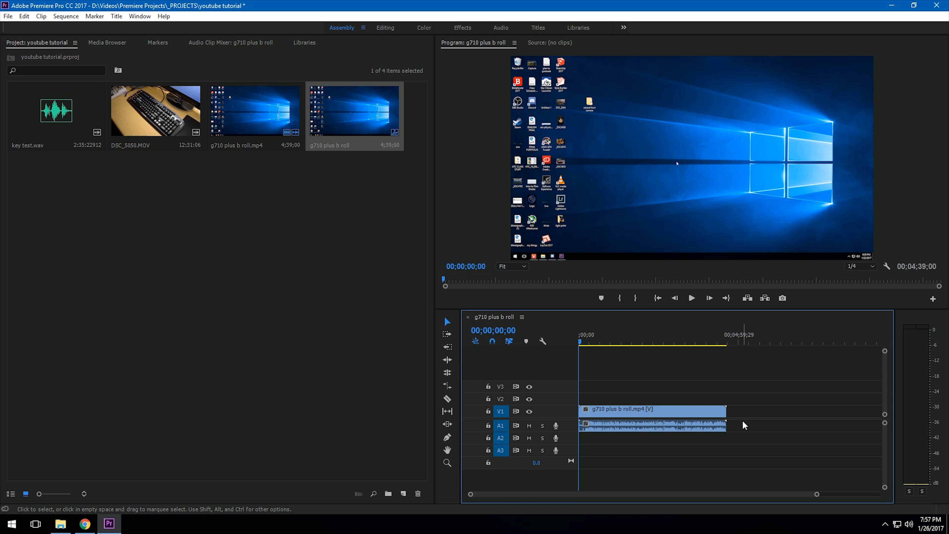
Step: Append DSC_5050.MOV directly after g710 plus b roll.mp4 on track V1 and preview frames from both clips
left_click(157, 119)
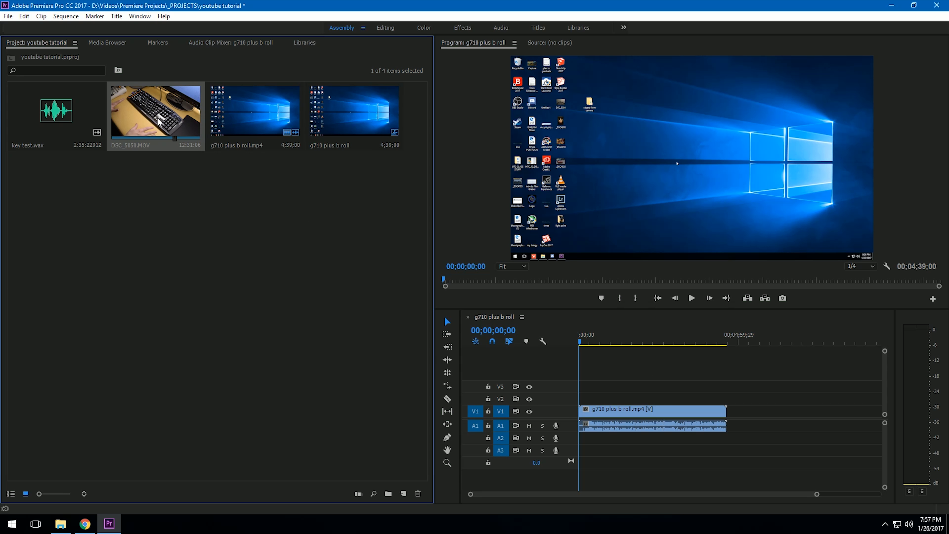
left_click_drag(148, 113, 734, 414)
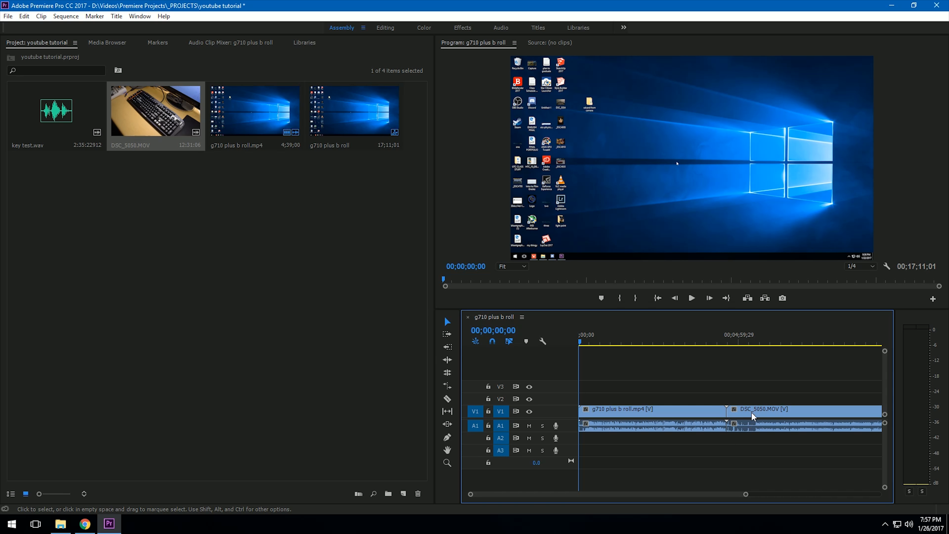
left_click(740, 336)
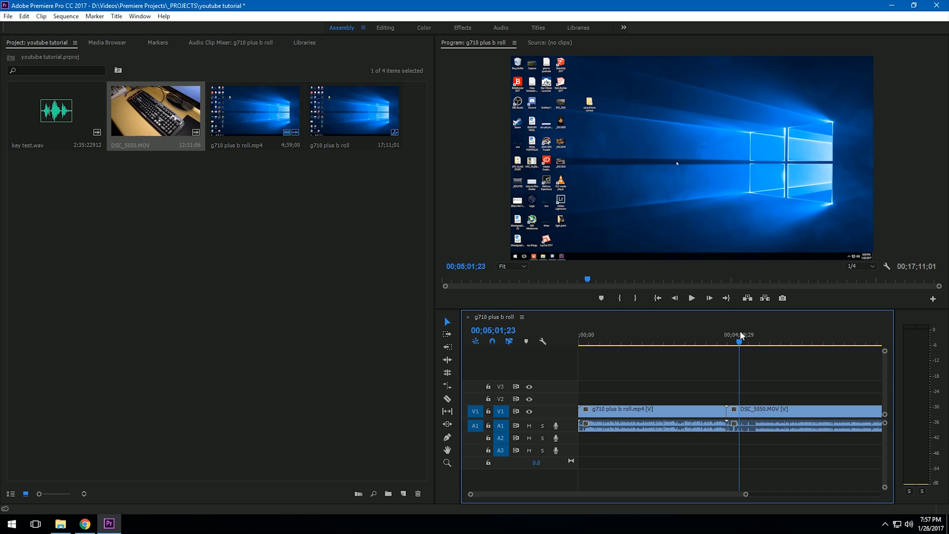
left_click(704, 335)
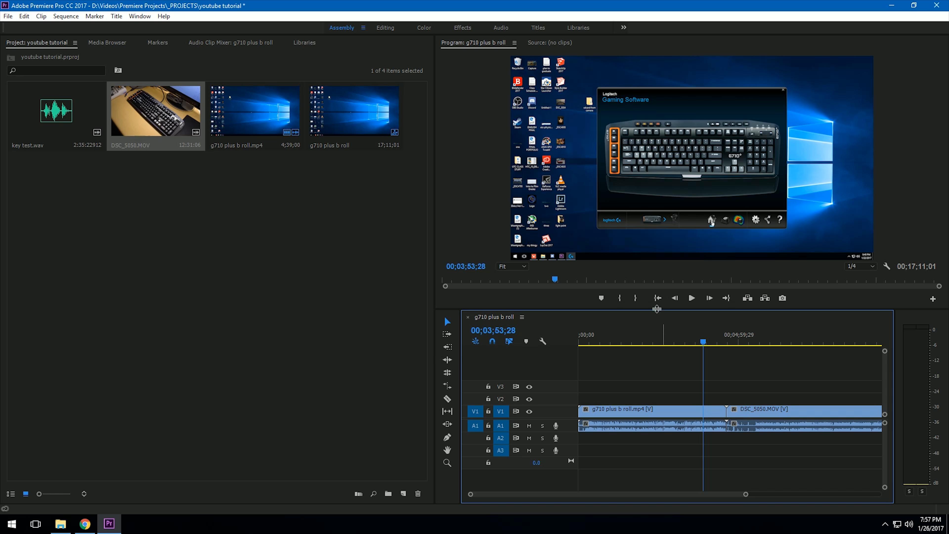
left_click(740, 335)
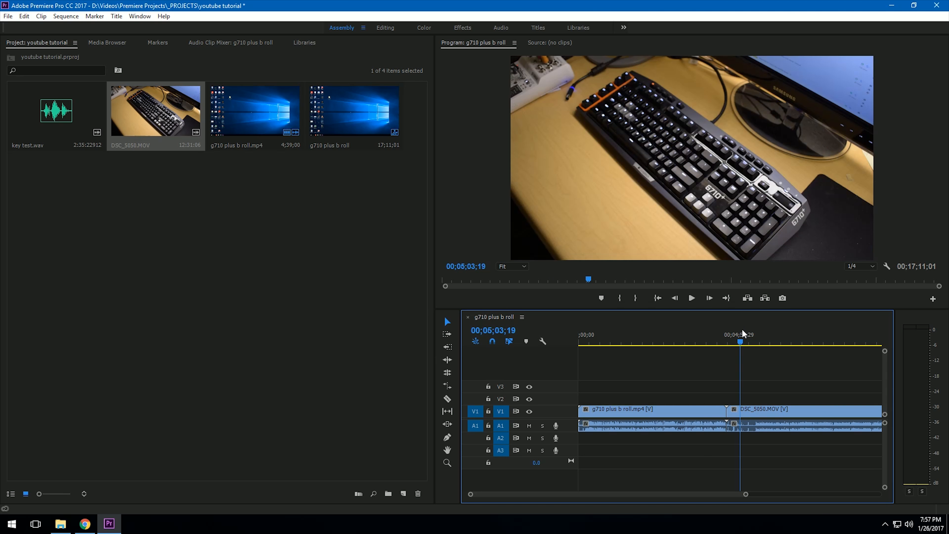
left_click(699, 337)
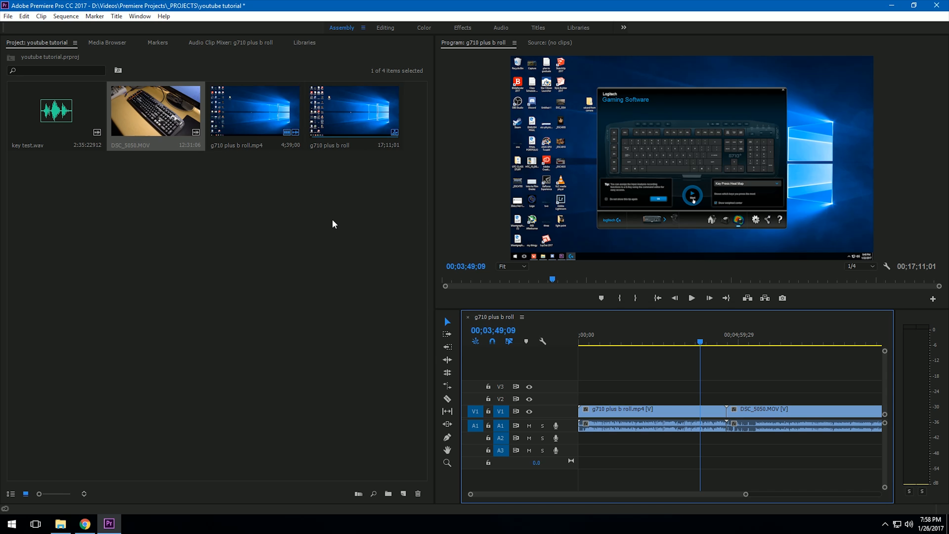
Step: Select DSC_5050.MOV in the sequence and widen the timeline by narrowing the project area
left_click(302, 253)
left_click(652, 409)
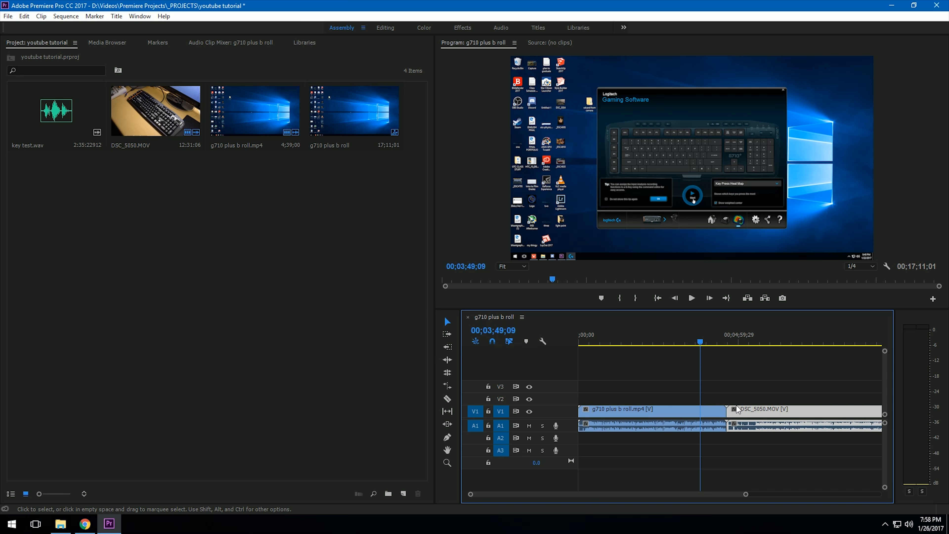
scroll(769, 420, "down", 3)
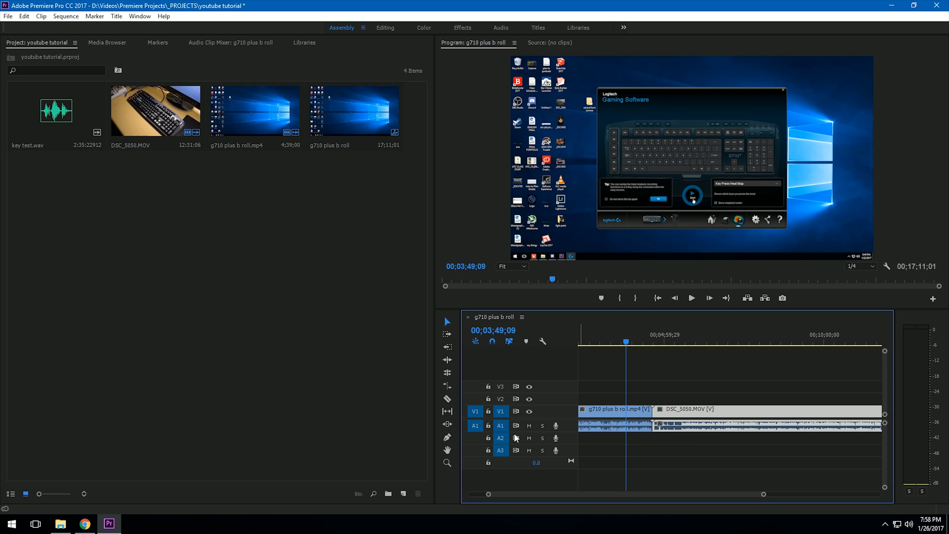
left_click_drag(433, 431, 322, 431)
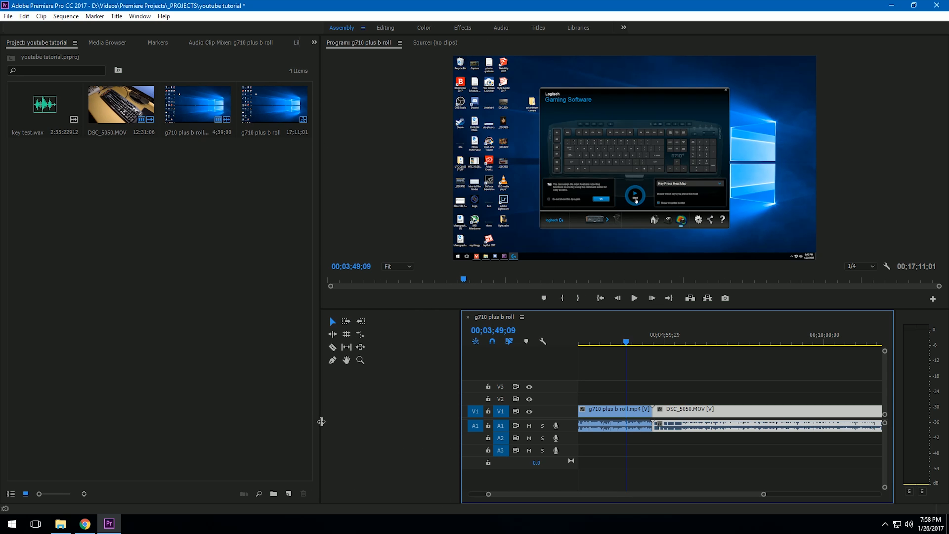
left_click_drag(461, 434, 349, 436)
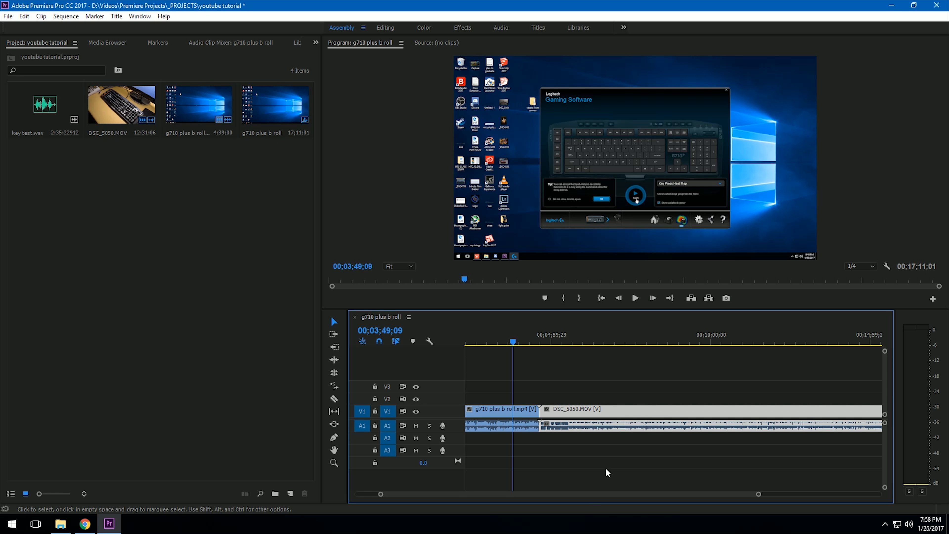
Step: Try trimming roughly three minutes off the start of DSC_5050.MOV and closing the gap before it
left_click_drag(599, 496, 546, 350)
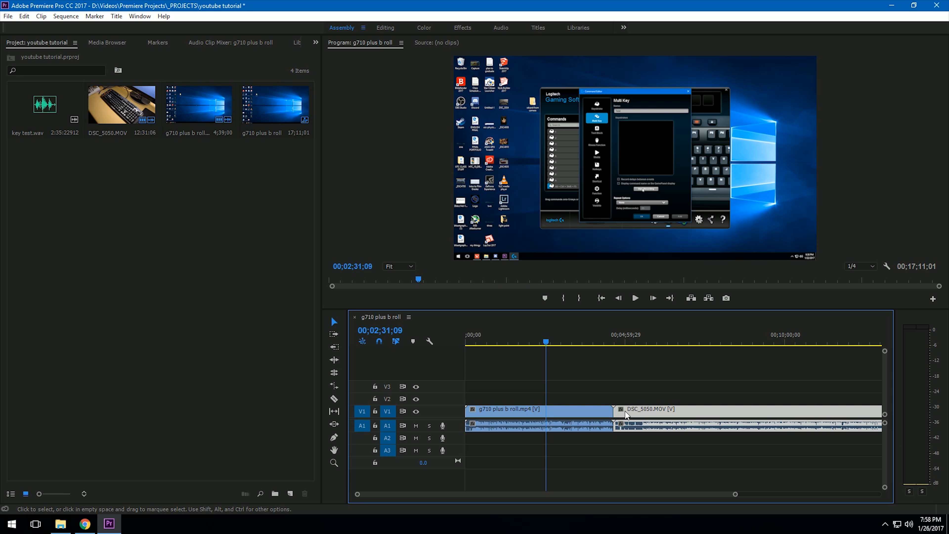
mouse_move(634, 342)
left_mouse_down()
mouse_move(689, 342)
mouse_move(624, 345)
mouse_move(641, 348)
left_mouse_up()
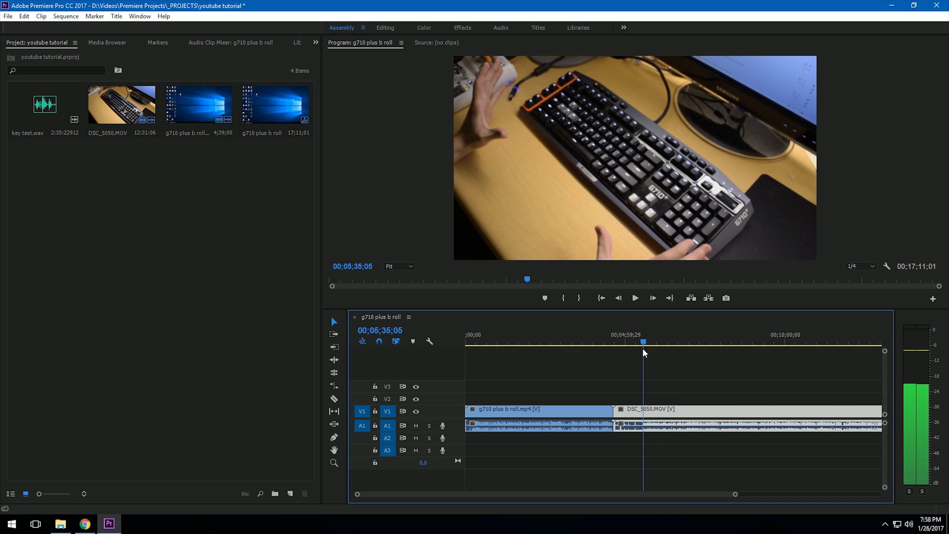
left_click_drag(618, 411, 715, 411)
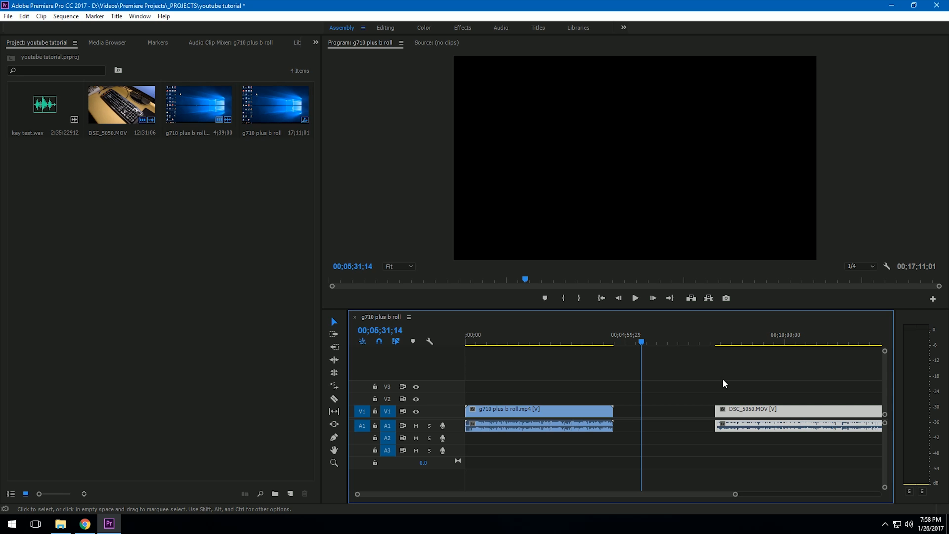
left_click(722, 341)
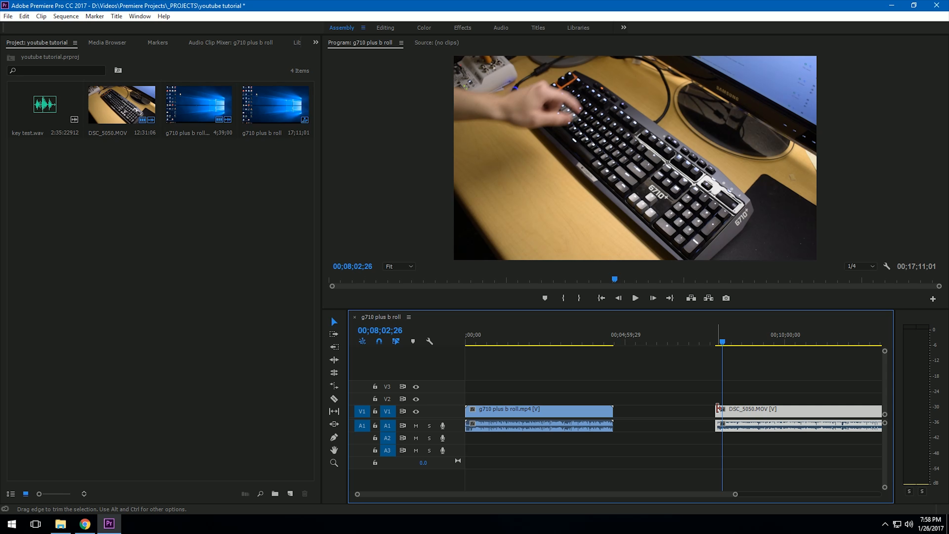
left_click(677, 415)
key("Delete")
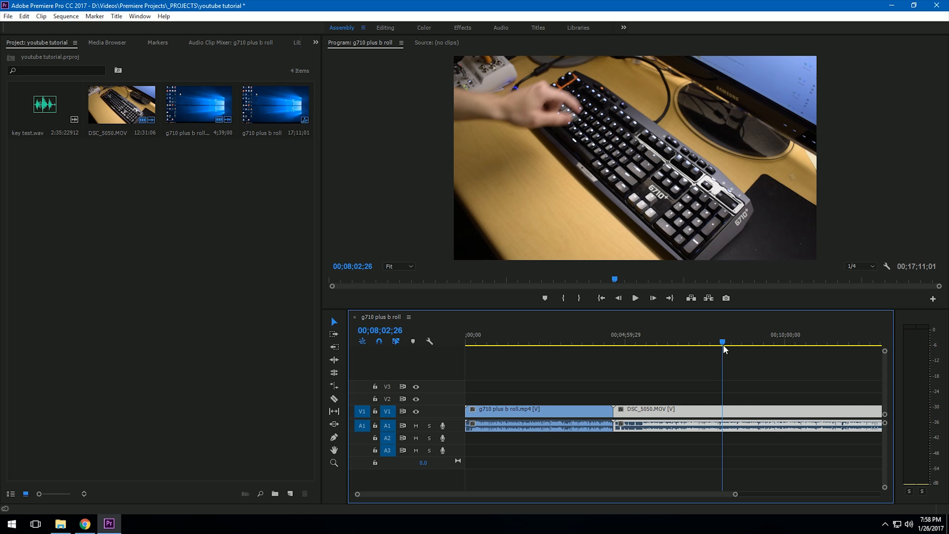
Step: Split DSC_5050.MOV shortly after its start with the Razor tool, and try clearing the short first segment, undoing the removal
left_click(334, 399)
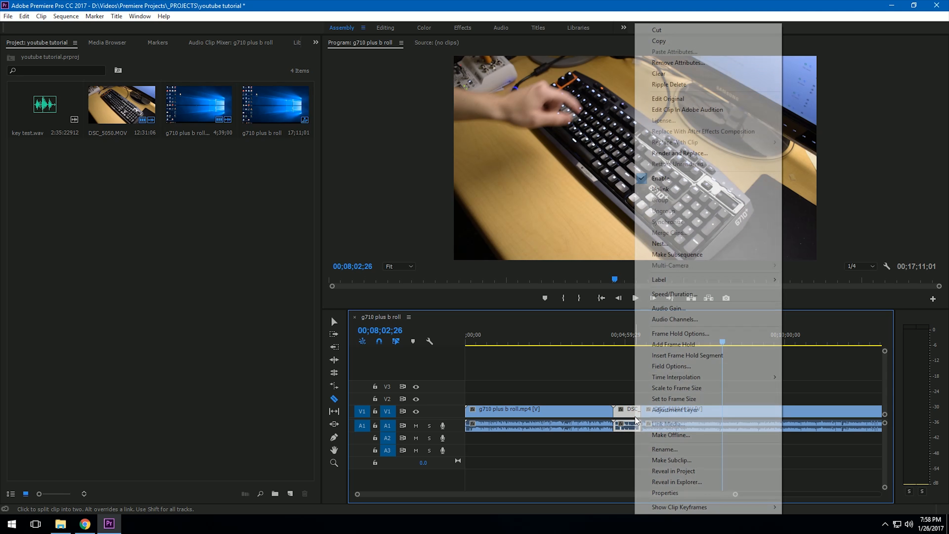
right_click(635, 426)
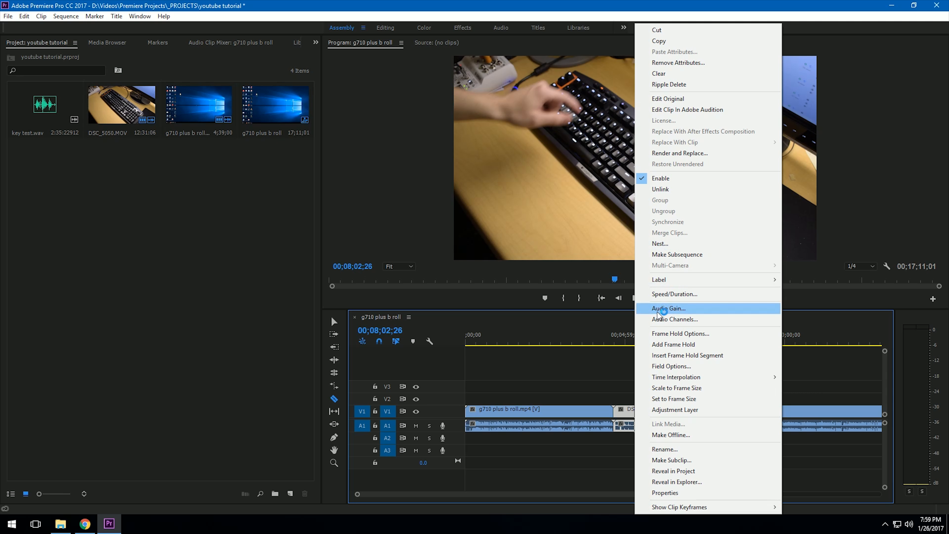
left_click(678, 73)
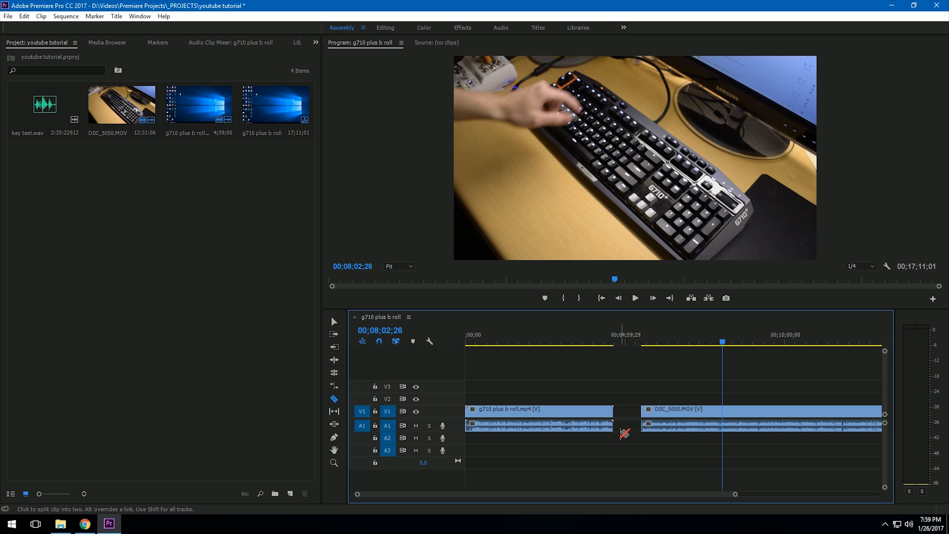
key("ctrl+z")
Step: Ripple delete the short first segment of DSC_5050.MOV and select the remaining clip with the Selection tool
right_click(636, 414)
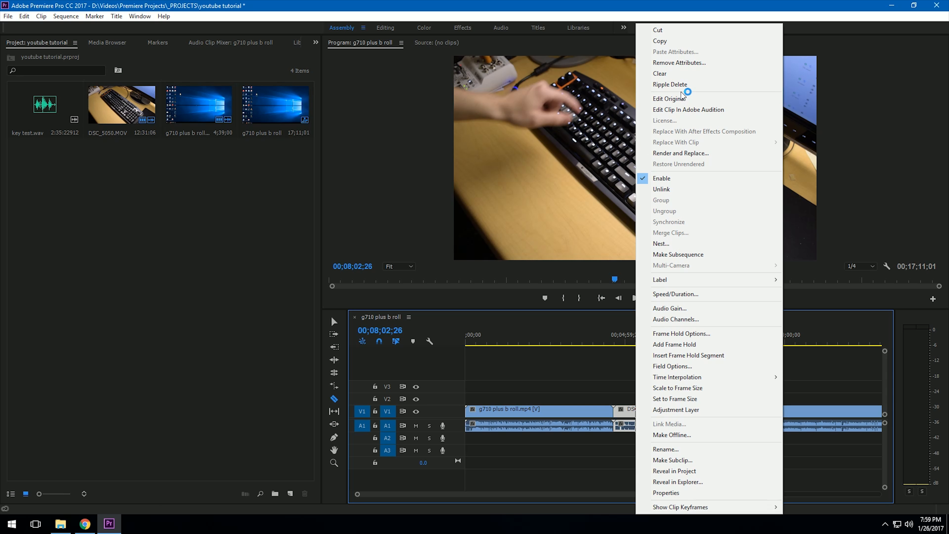
left_click(670, 84)
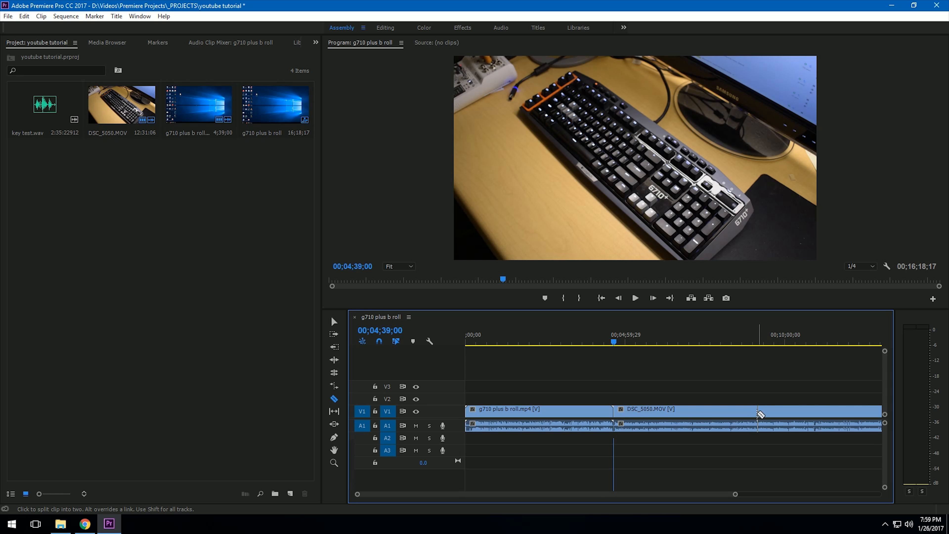
left_click(333, 321)
left_click(779, 426)
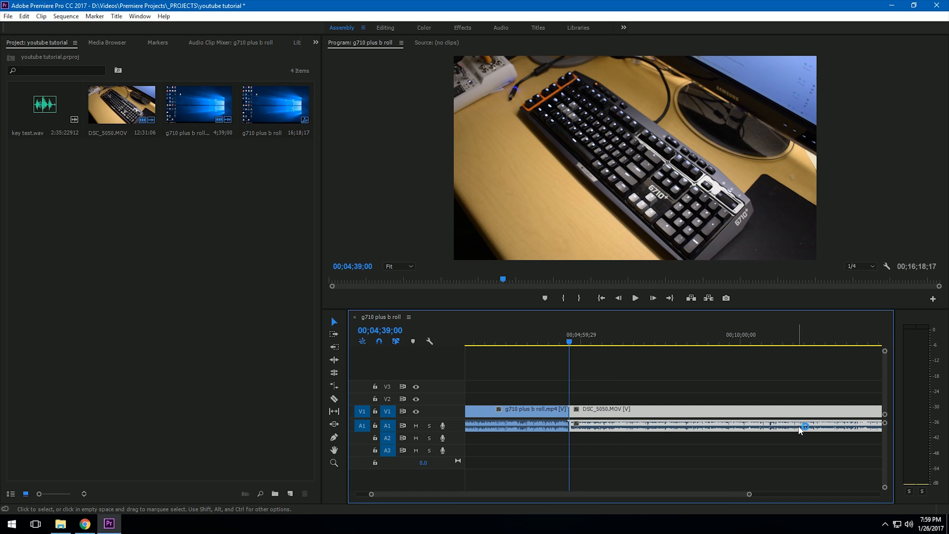
Step: Trim the end of g710 plus b roll.mp4 back to about 00;01;43 and ripple delete the gap before DSC_5050.MOV
left_click(627, 343)
key("space")
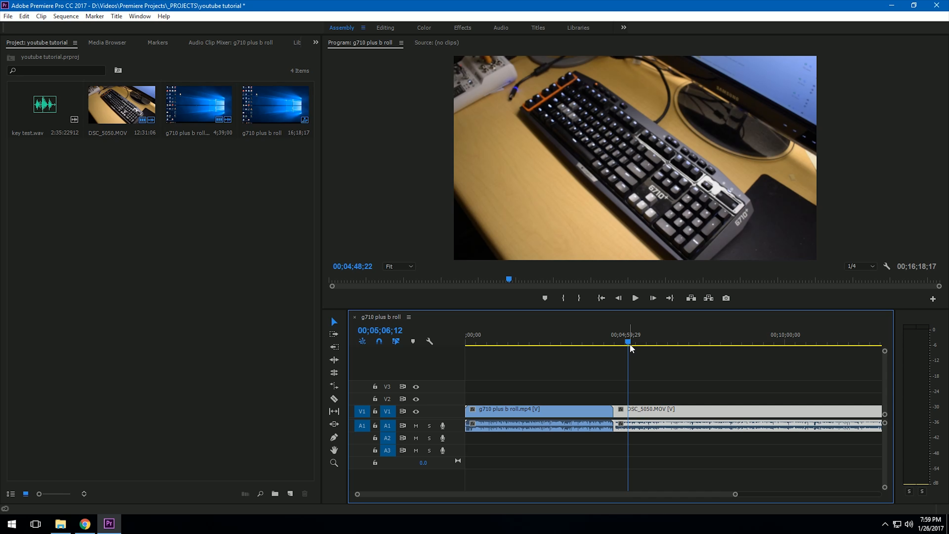
left_click(602, 344)
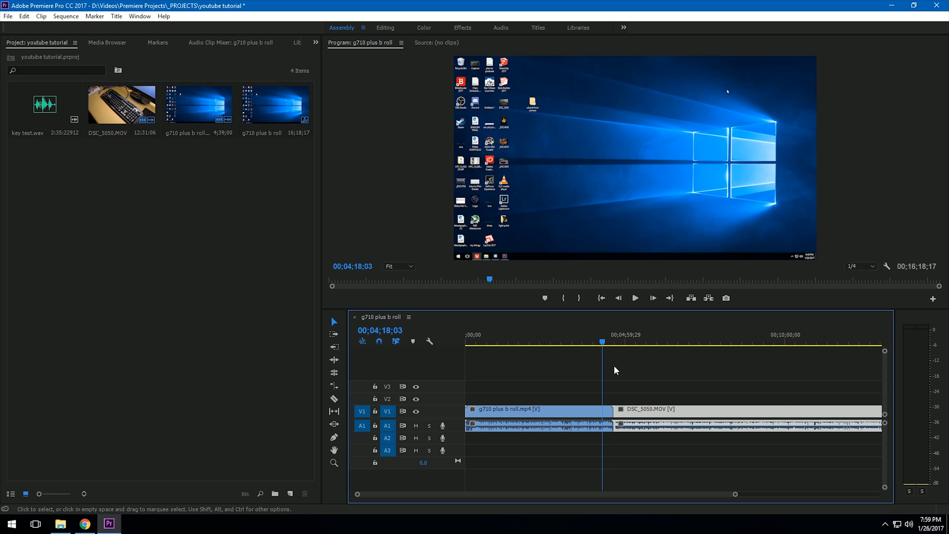
left_click(613, 411)
left_click_drag(611, 411, 520, 411)
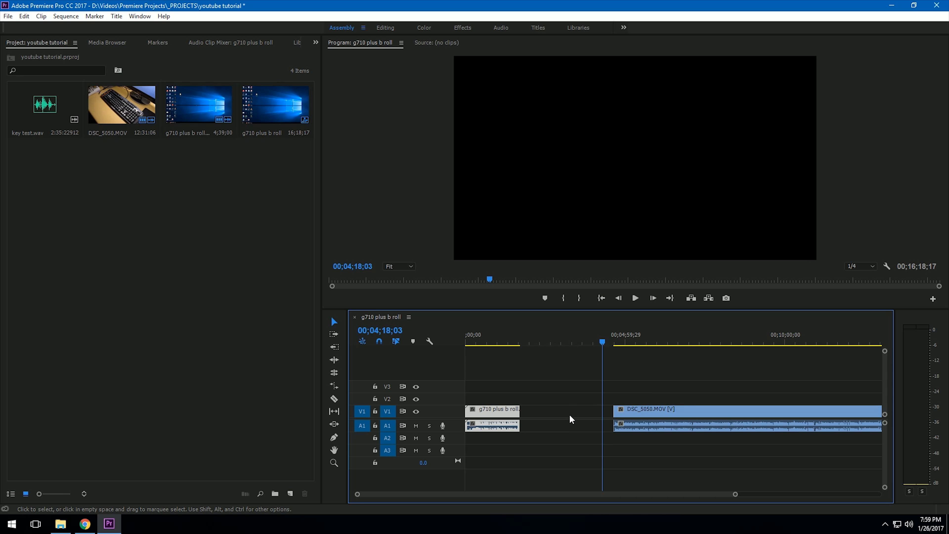
right_click(569, 414)
left_click(594, 422)
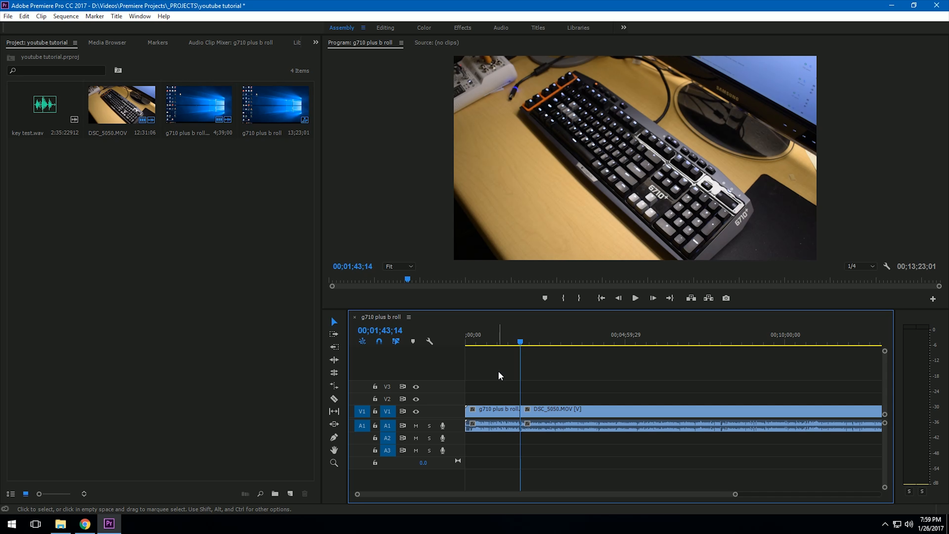
Step: Add key test.wav to audio track A2 beneath the early part of DSC_5050.MOV
left_click(697, 420)
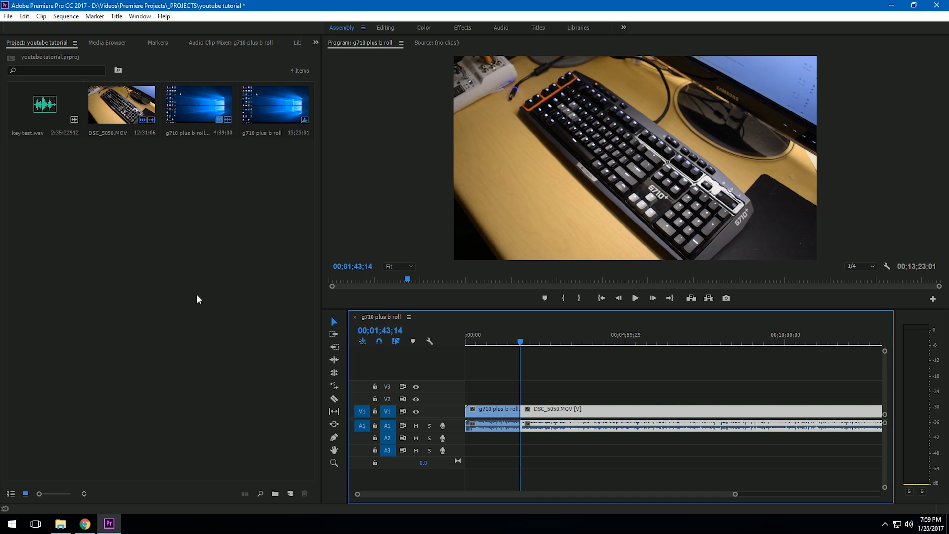
scroll(556, 428, "down", 2)
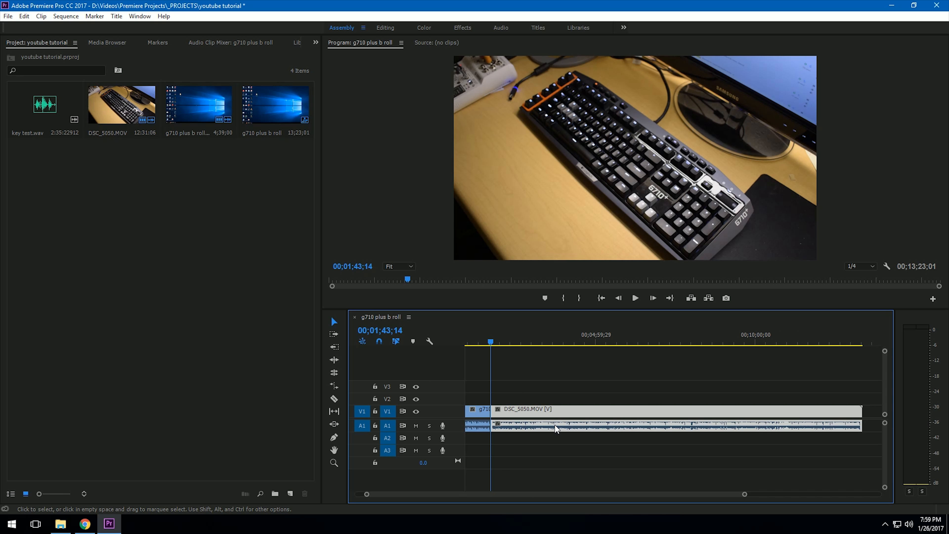
left_click(45, 119)
left_click_drag(44, 120, 512, 440)
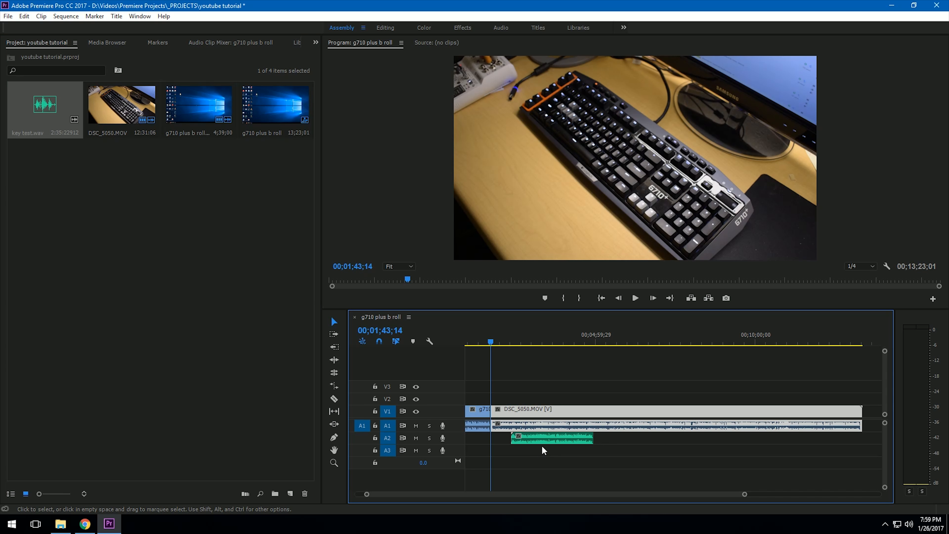
left_click(545, 451)
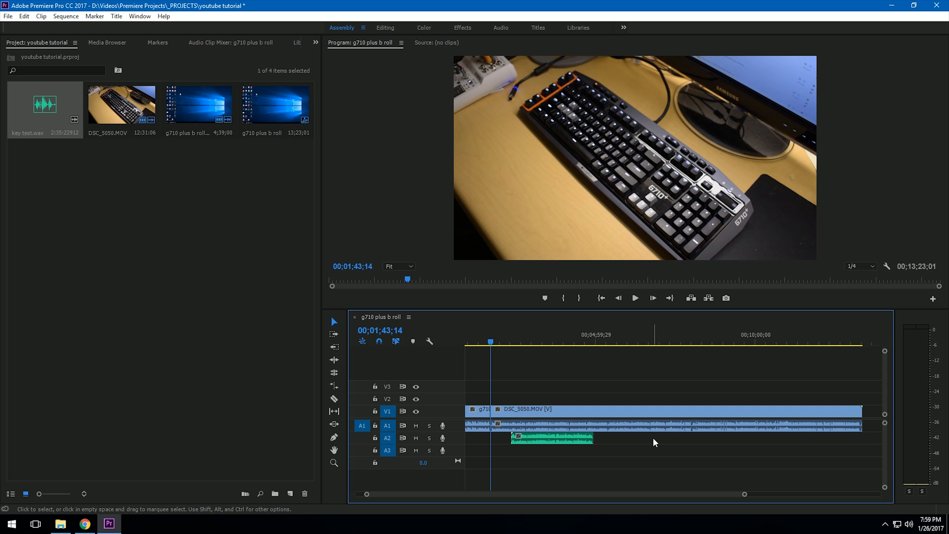
Step: Move the DSC_5050.MOV video up to track V2, keeping its start at the end of the g710 clip
left_click(655, 429)
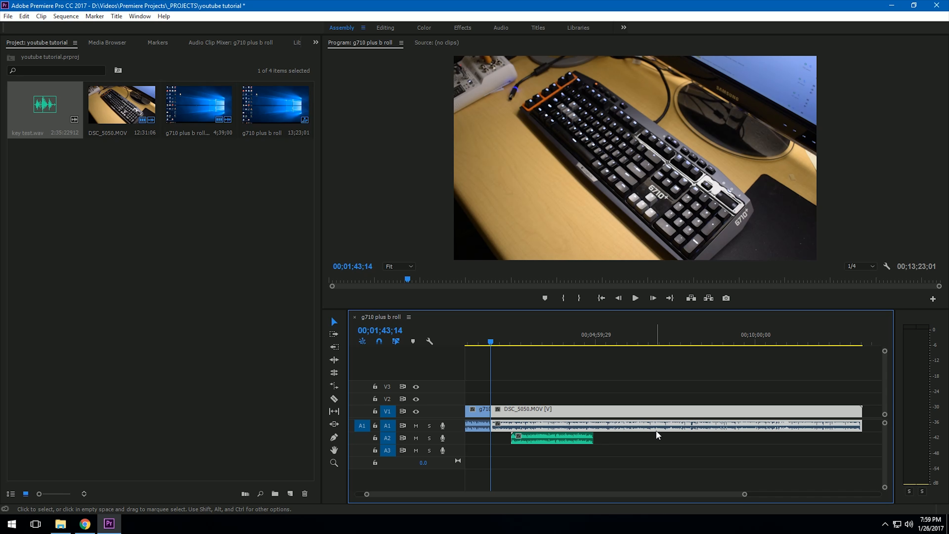
left_click(579, 434)
left_click(673, 439)
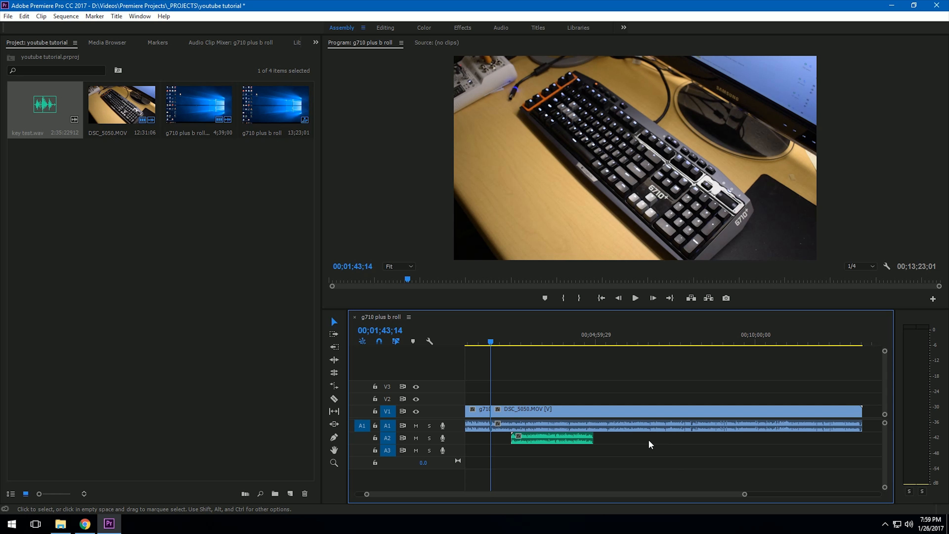
left_click(565, 409)
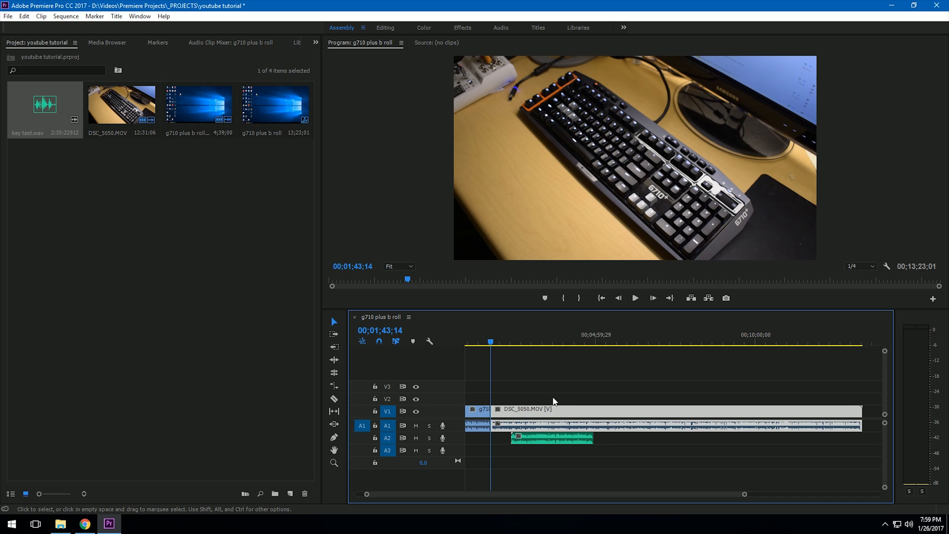
left_click_drag(604, 405, 598, 400)
left_click(518, 417)
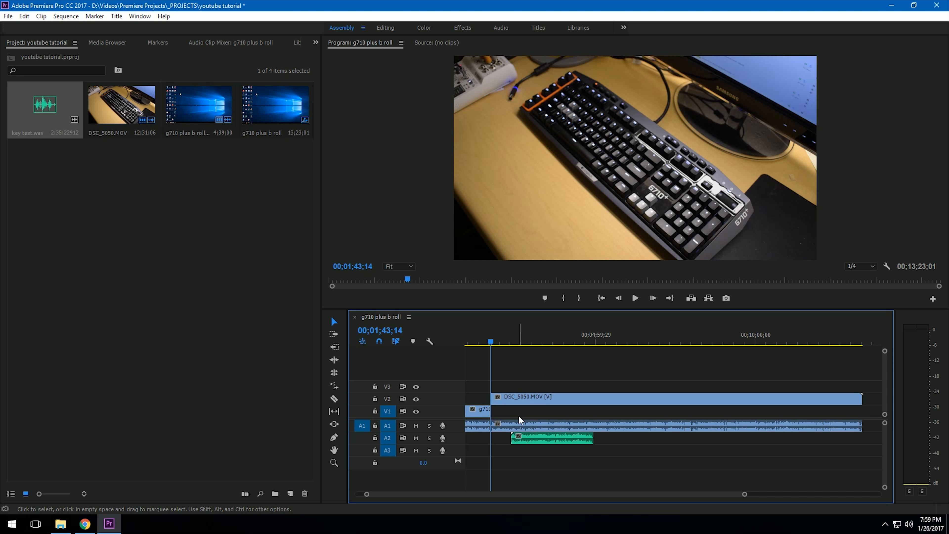
Step: Move the DSC_5050.MOV audio down to track A3, keeping its start at the end of the g710 clip
left_click(519, 428)
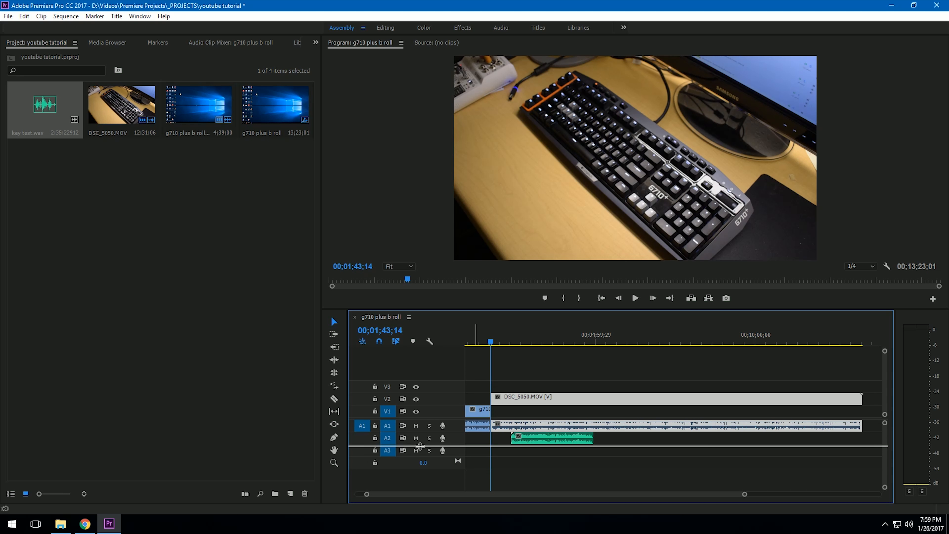
mouse_move(420, 419)
left_mouse_down()
mouse_move(420, 446)
mouse_move(425, 405)
mouse_move(427, 428)
mouse_move(427, 415)
left_mouse_up()
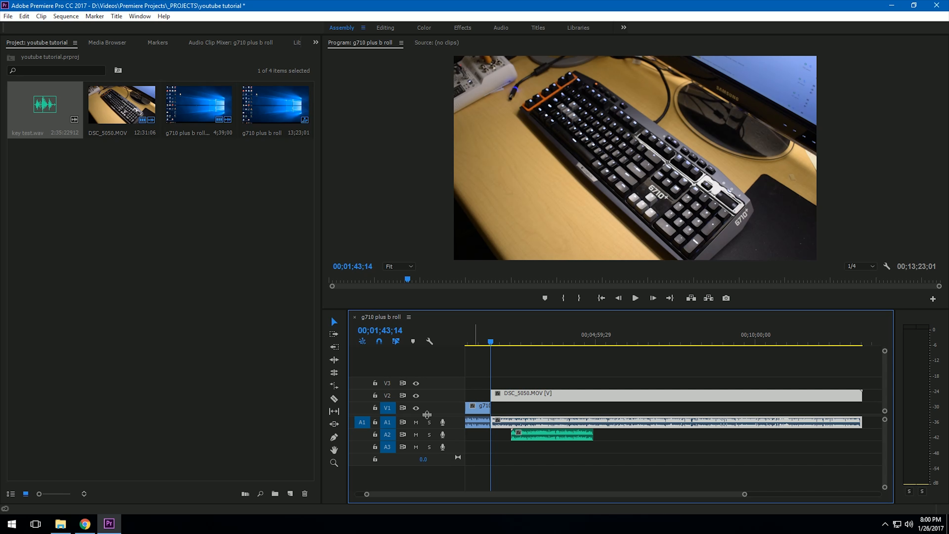
left_click(544, 436)
left_click(542, 422)
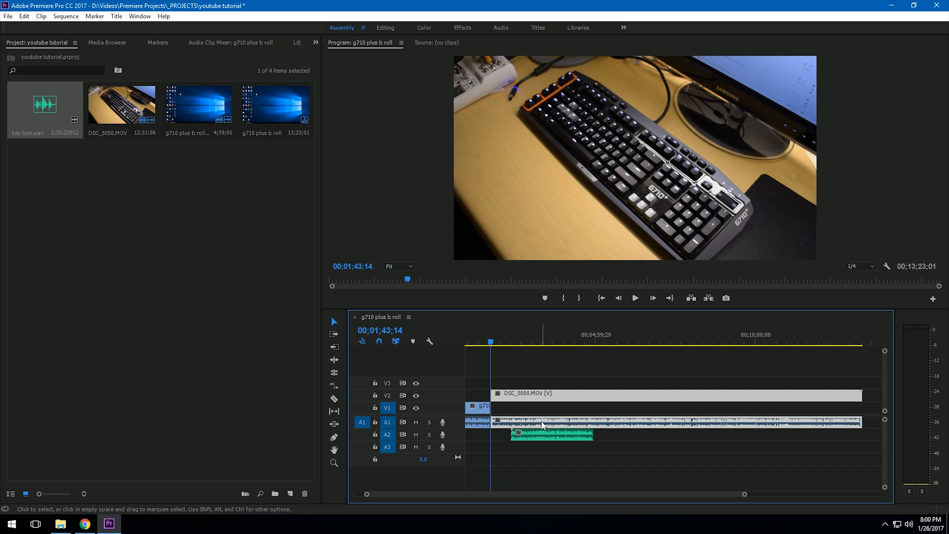
left_click_drag(543, 424, 544, 451)
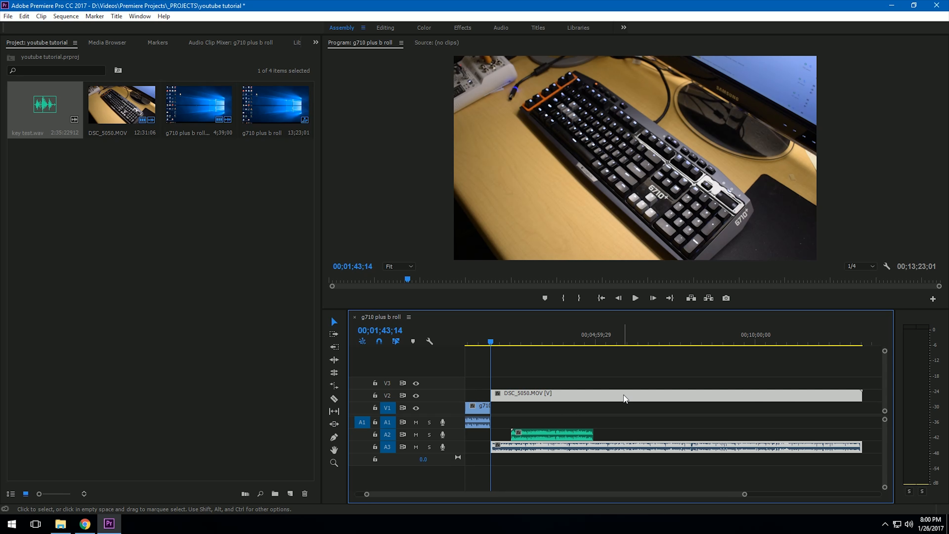
Step: Move key test.wav up to track A1 so it starts right at the end of the g710 clip
left_click_drag(571, 434, 527, 422)
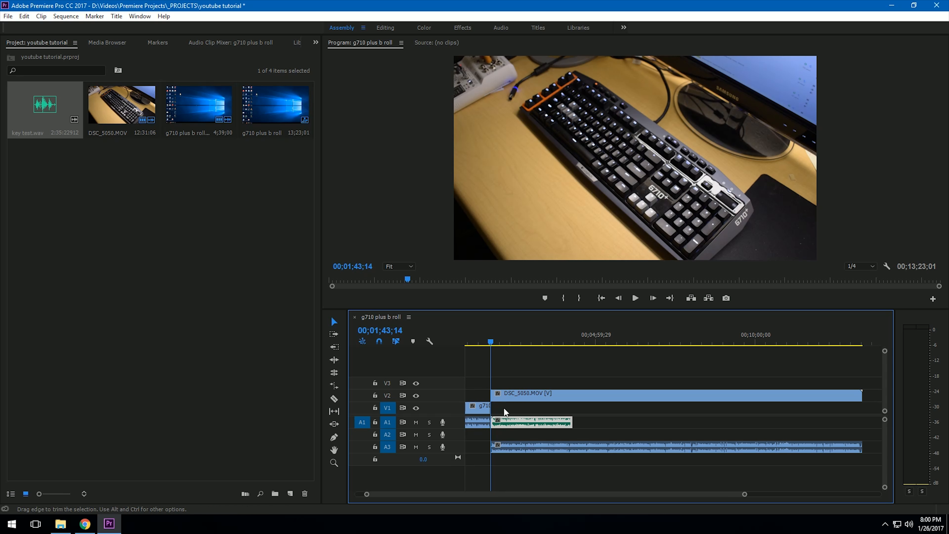
left_click(557, 434)
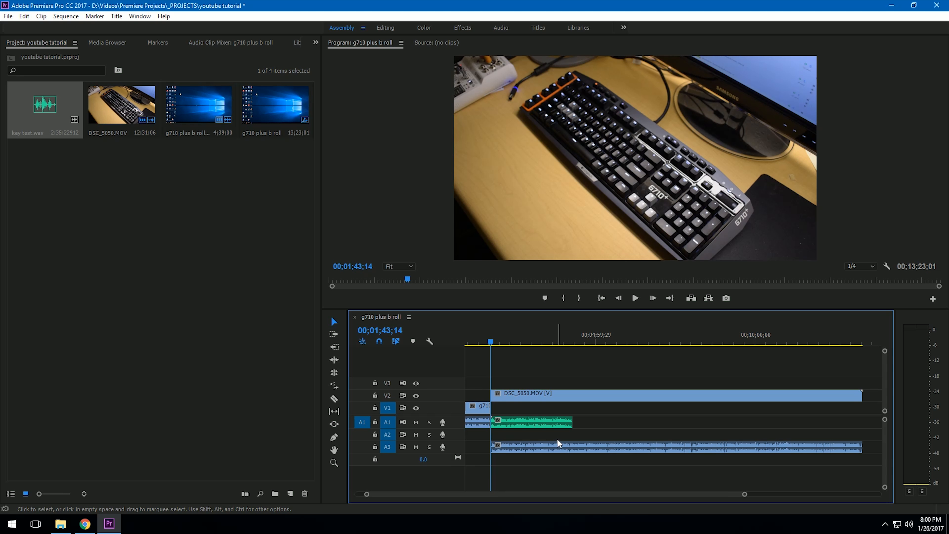
Step: Synchronize key test.wav with DSC_5050.MOV by audio, using the Mix Down track channel
left_click(537, 429)
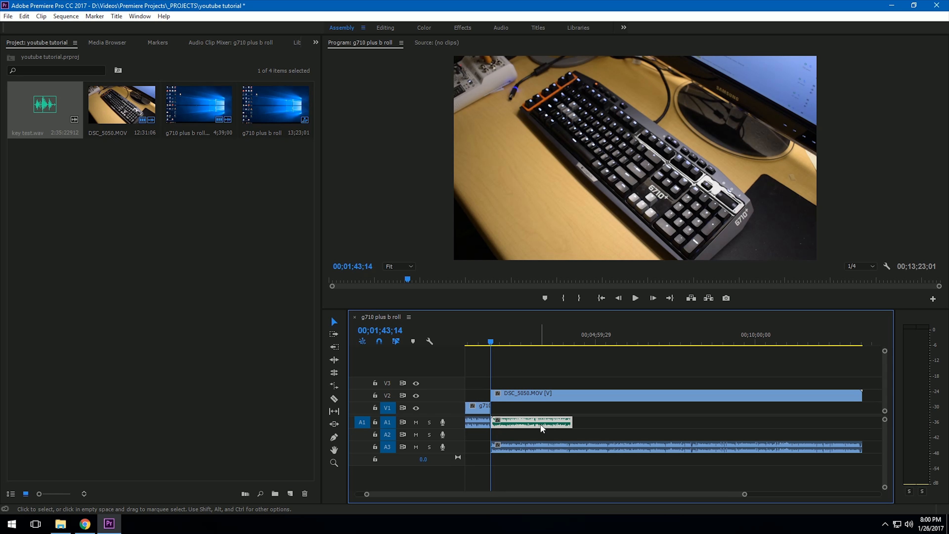
right_click(569, 451, "shift")
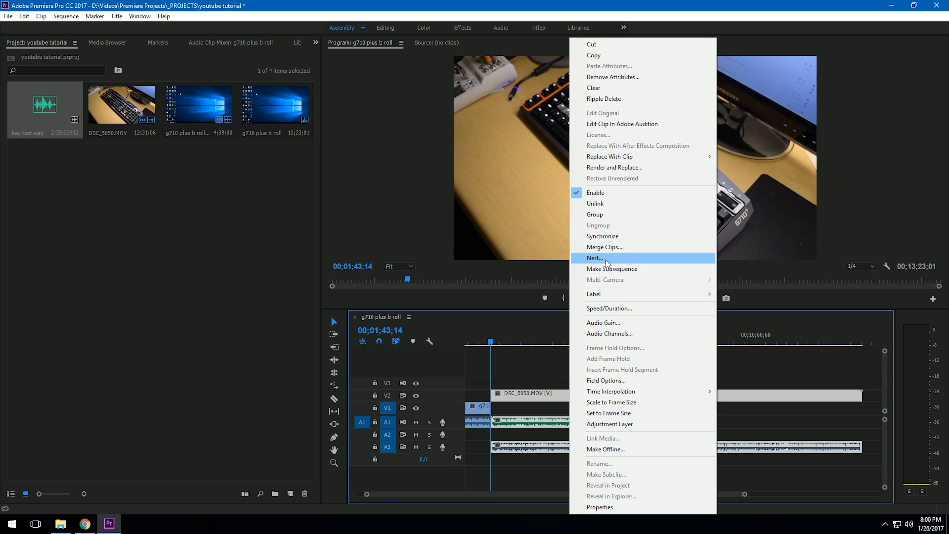
left_click(602, 236)
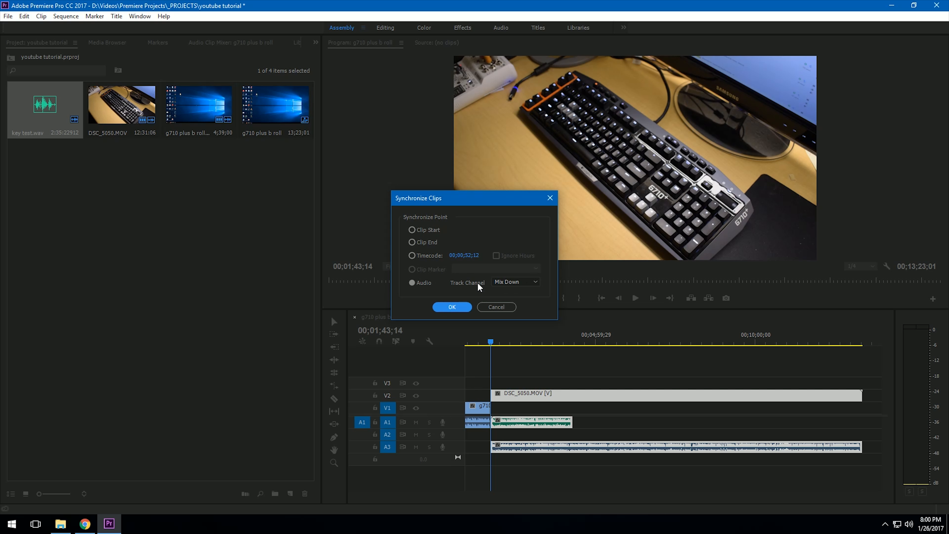
left_click(464, 310)
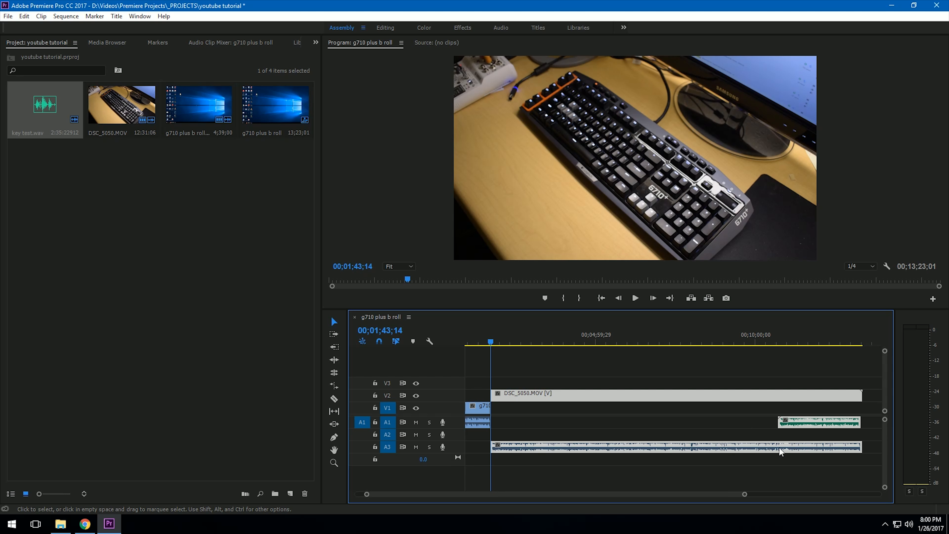
Step: Split DSC_5050.MOV with the Razor tool at the start of the synchronized key test.wav clip
left_click(332, 322)
left_click(750, 421)
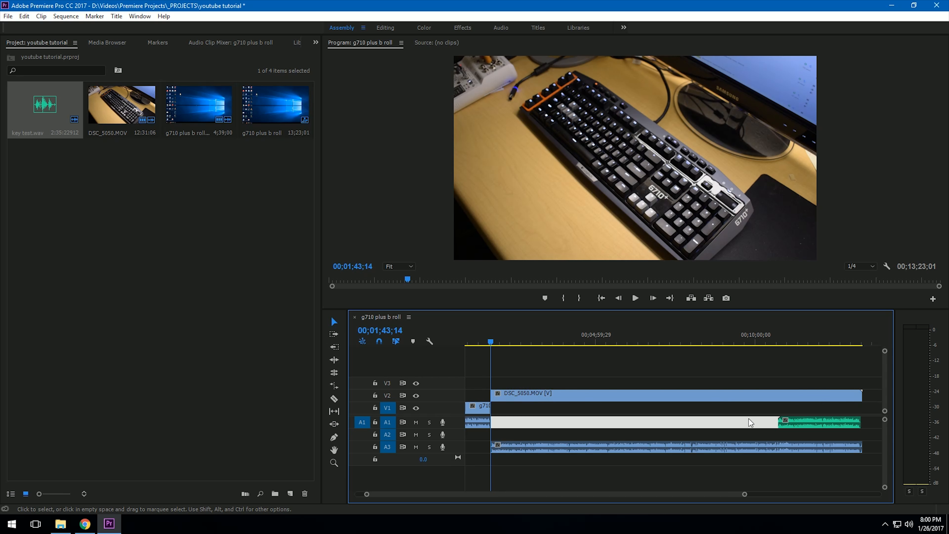
left_click(801, 425)
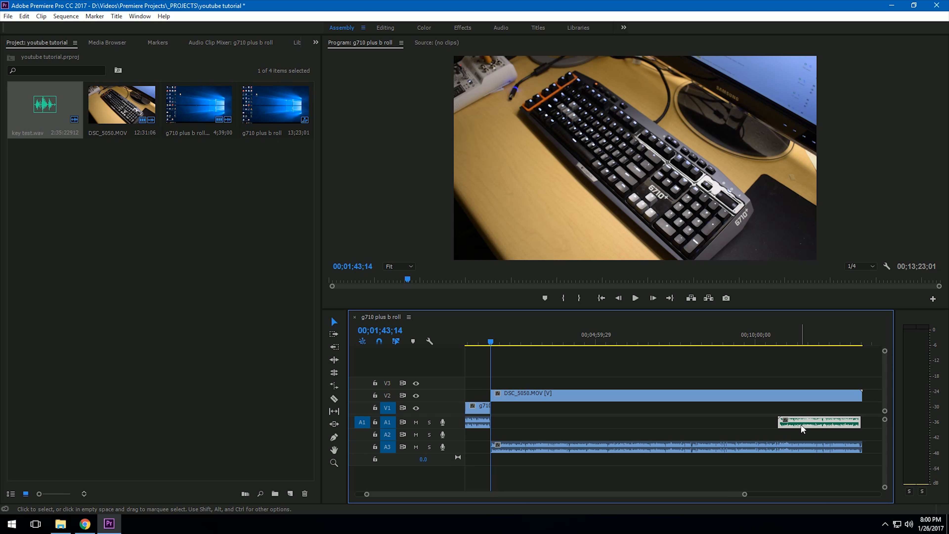
left_click(787, 452)
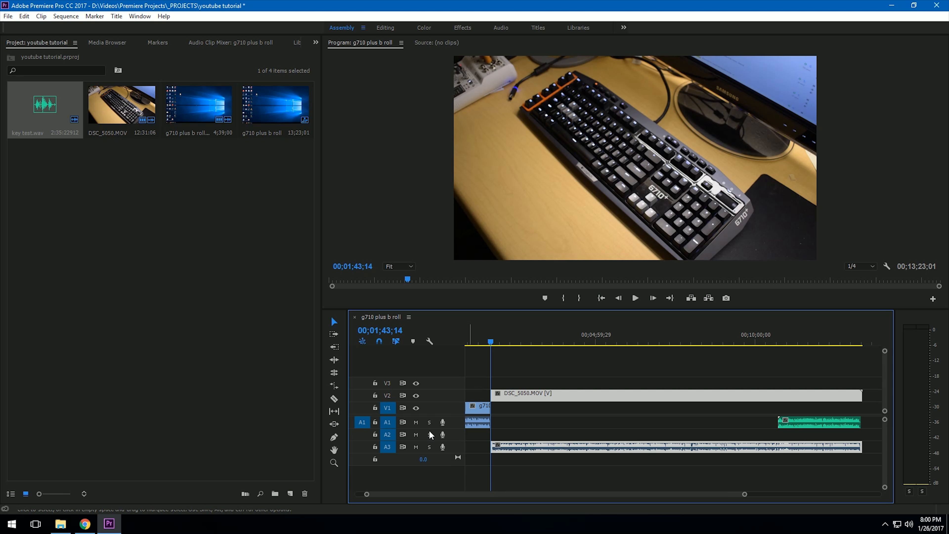
left_click(333, 399)
left_click(779, 449)
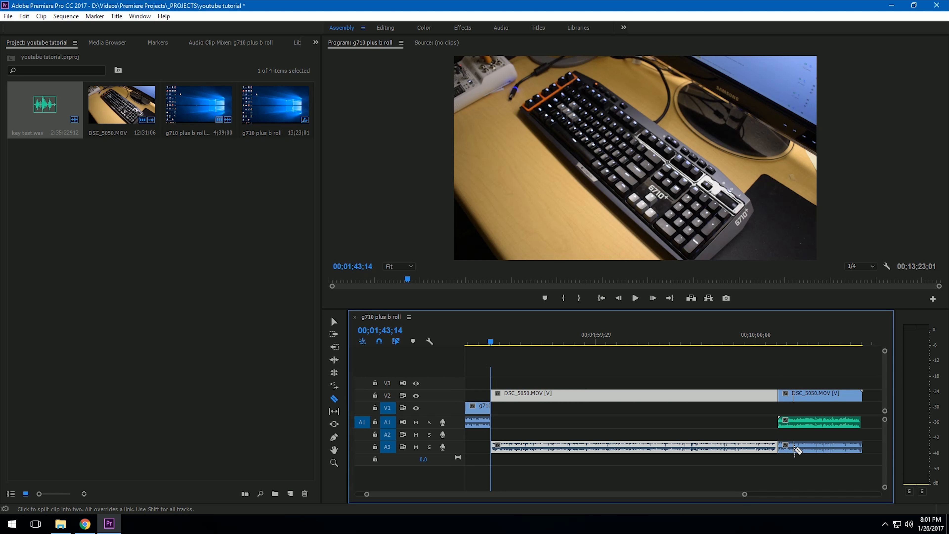
Step: Silence the second DSC_5050.MOV segment's audio on A3 by disabling its source channels in the Audio Channels settings
right_click(797, 451)
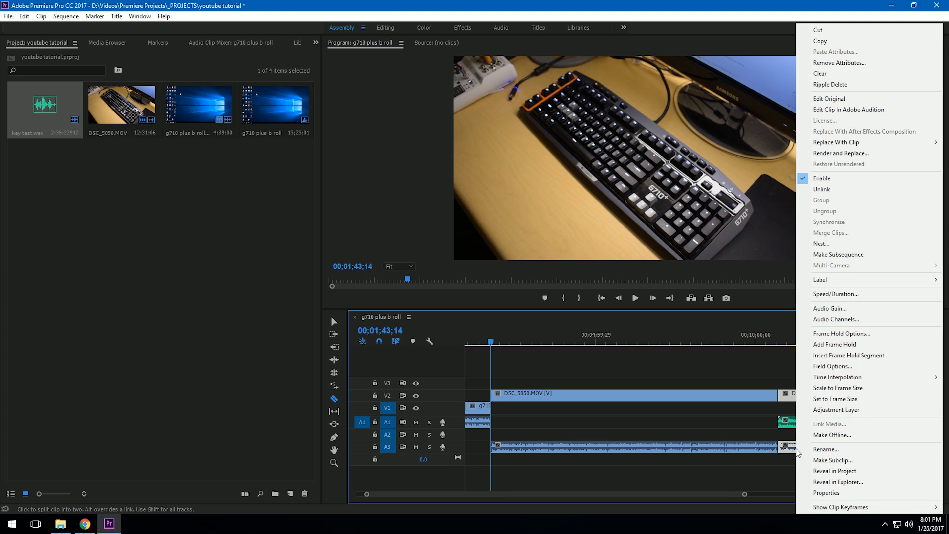
left_click(847, 319)
left_click(357, 163)
left_click(369, 175)
left_click(562, 445)
Step: Play the second DSC_5050.MOV segment from about 00;11;07 to check its picture against the key test.wav audio
left_click(791, 344)
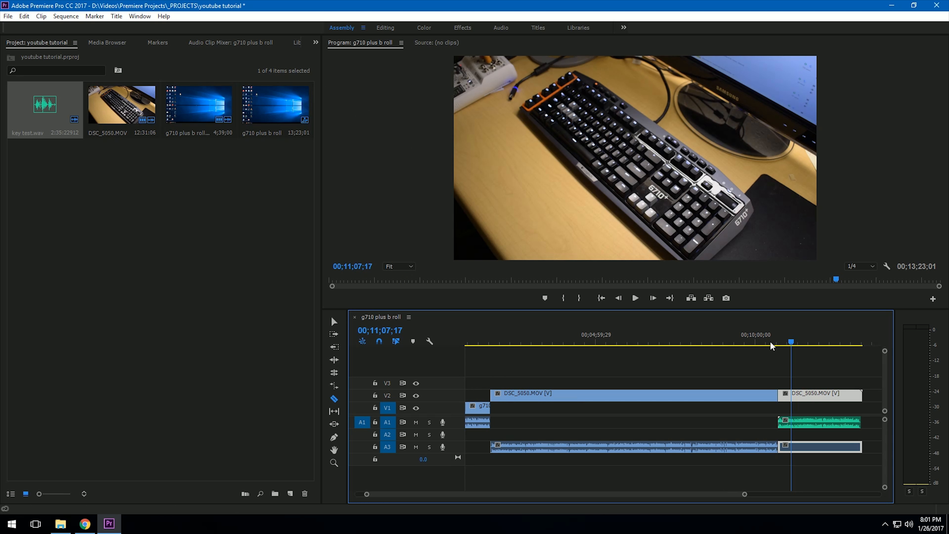
left_click(635, 298)
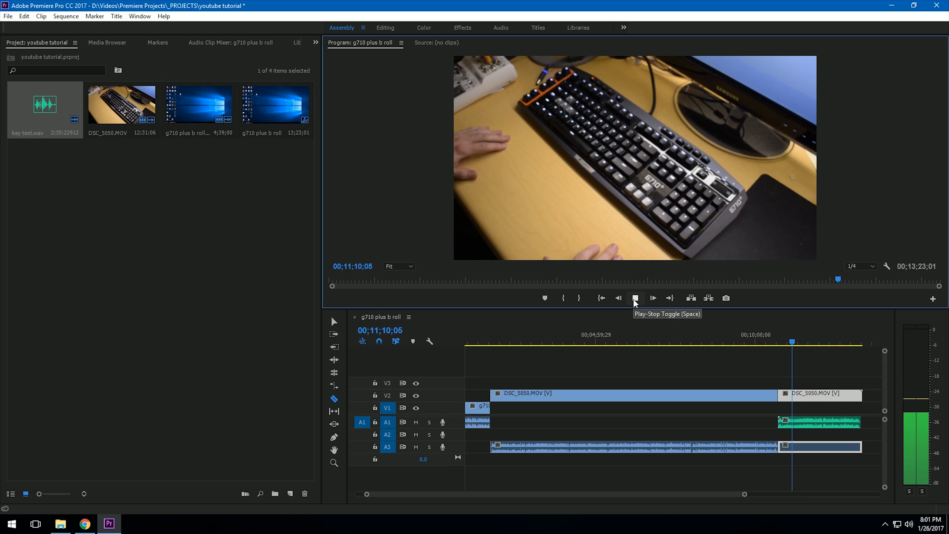
left_click(635, 298)
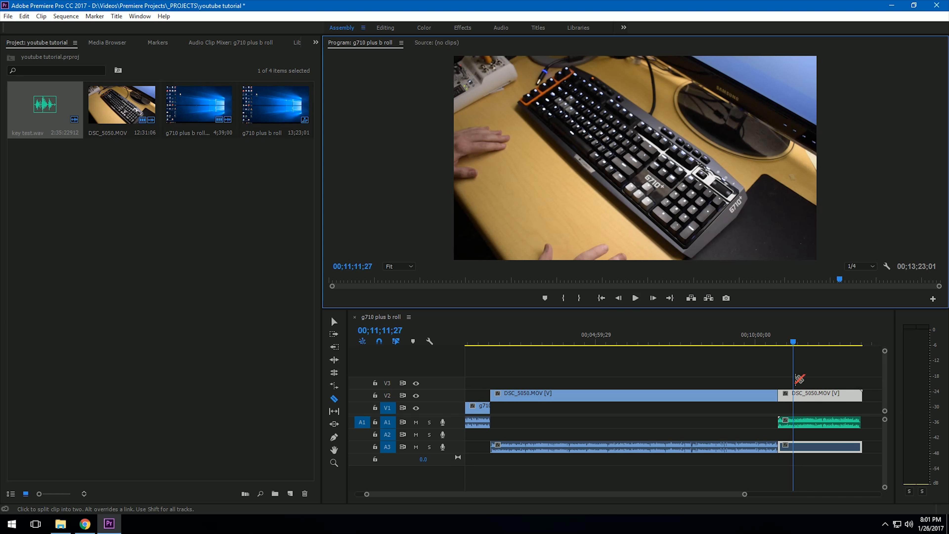
Step: Select the key test.wav clip on track A1 with the Selection tool
left_click(334, 321)
left_click(826, 447)
left_click(824, 418)
left_click(826, 451)
left_click(819, 425)
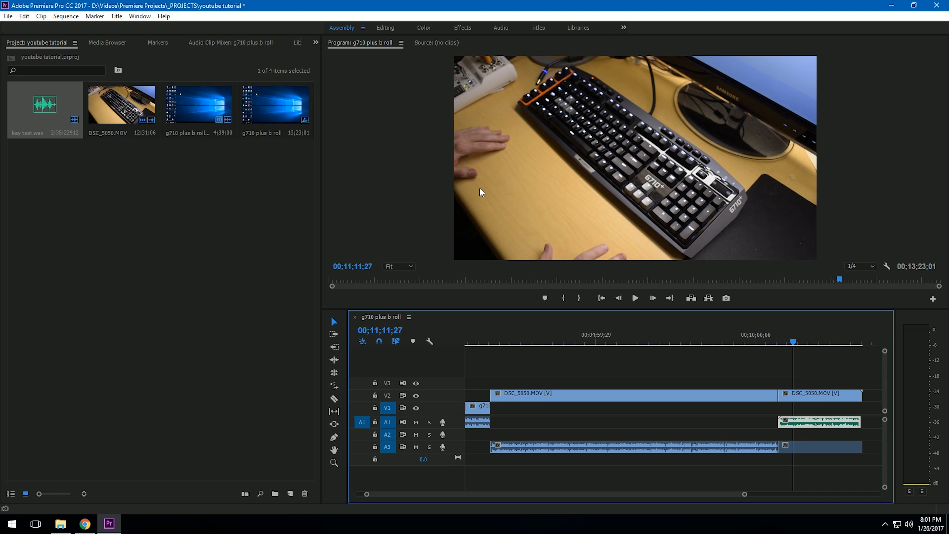
Step: Scrub the sequence from the end of the g710 clip through DSC_5050.MOV to about 00;04;58
scroll(728, 404, "up", 2)
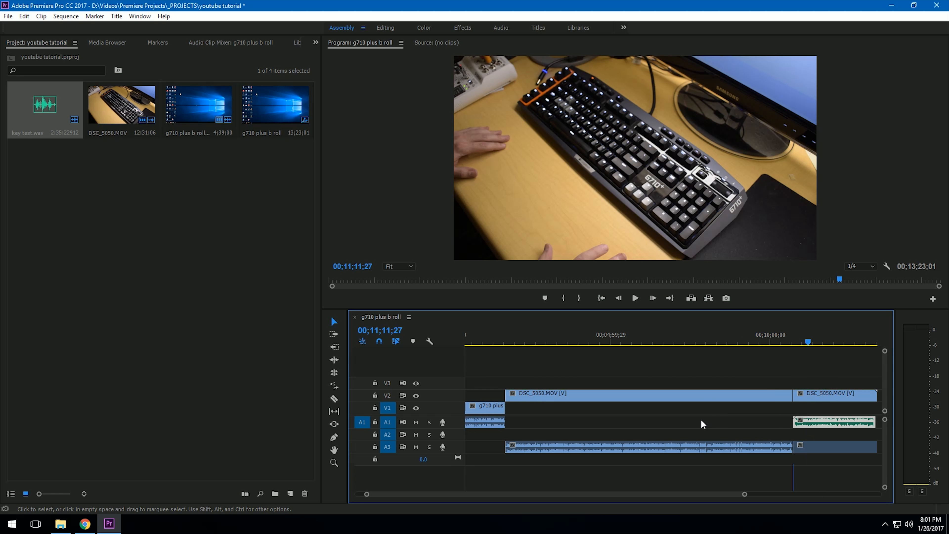
left_click(514, 335)
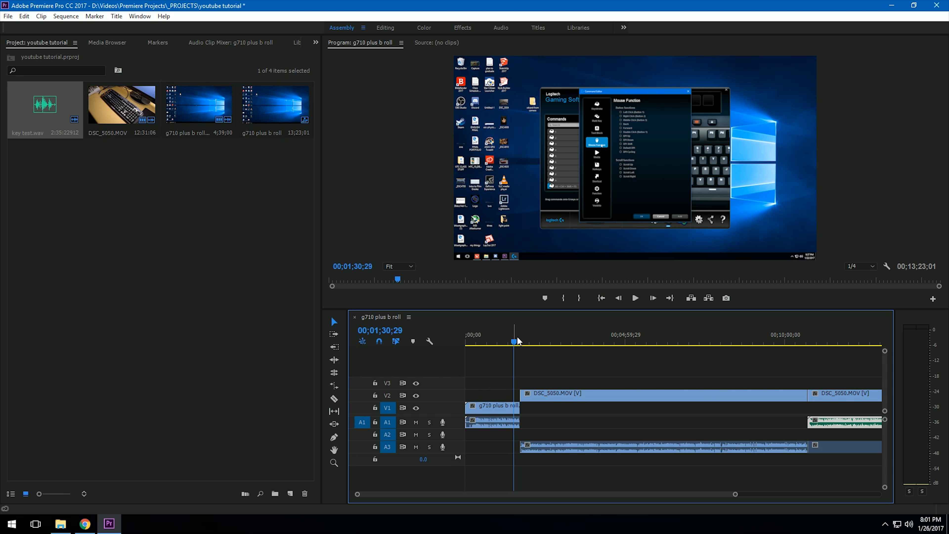
left_click(534, 338)
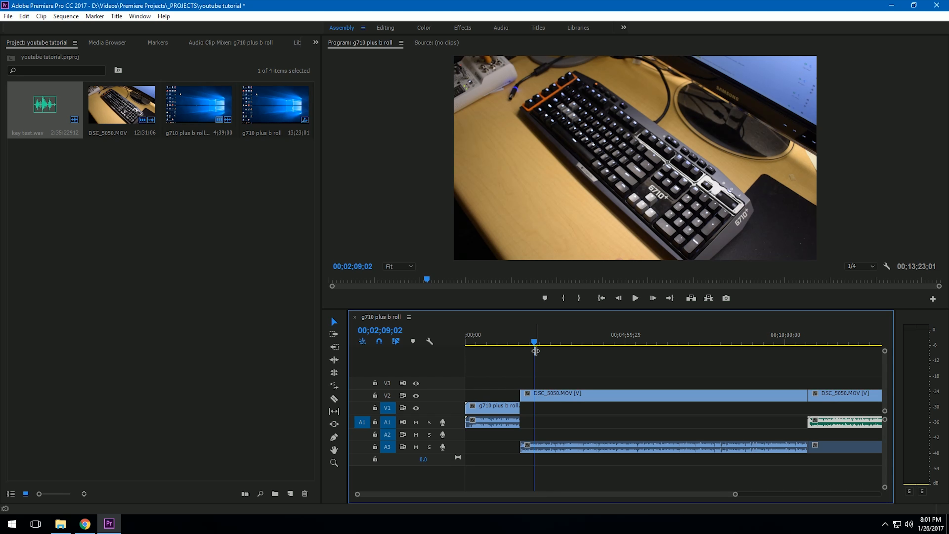
left_click_drag(538, 350, 624, 350)
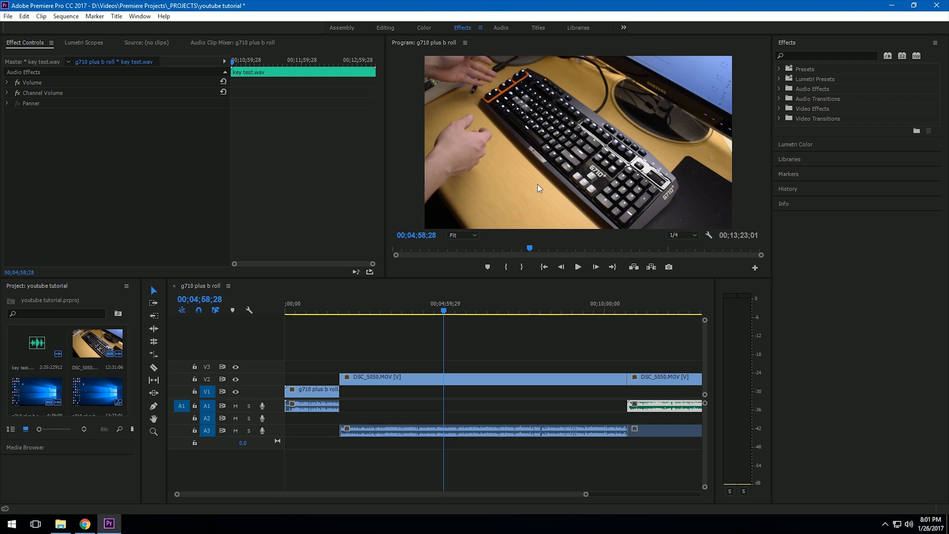
Step: Move the first DSC_5050.MOV video segment down to V1 against the g710 clip and list the Dissolve video transitions
left_click_drag(379, 379, 370, 391)
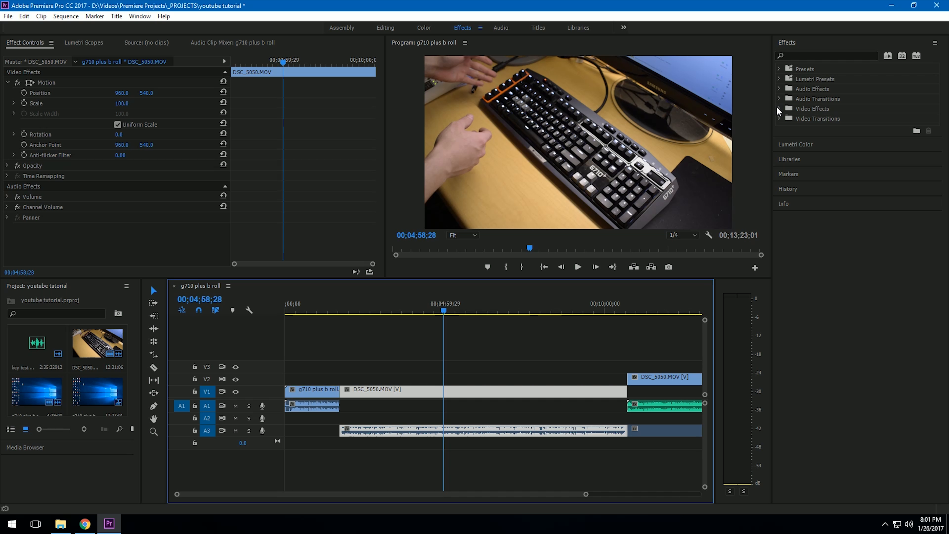
left_click(779, 119)
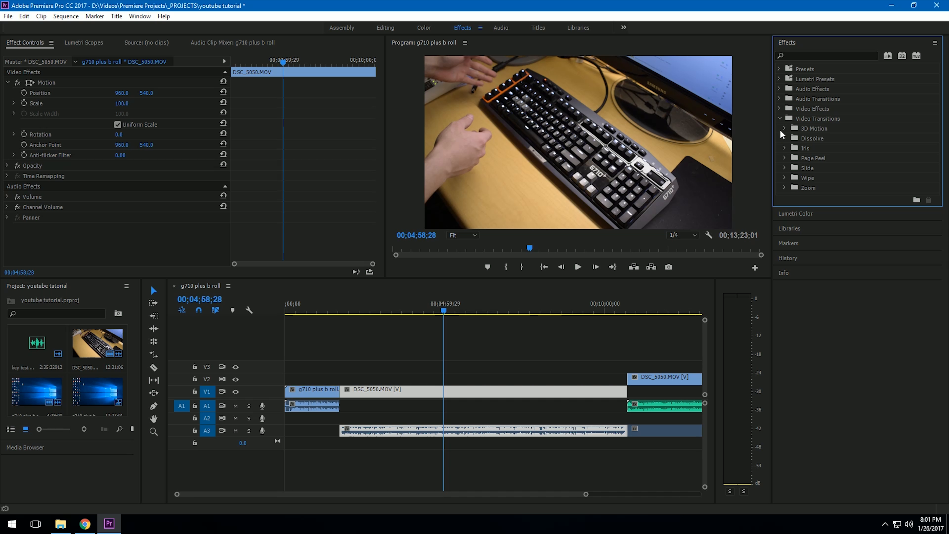
left_click(783, 139)
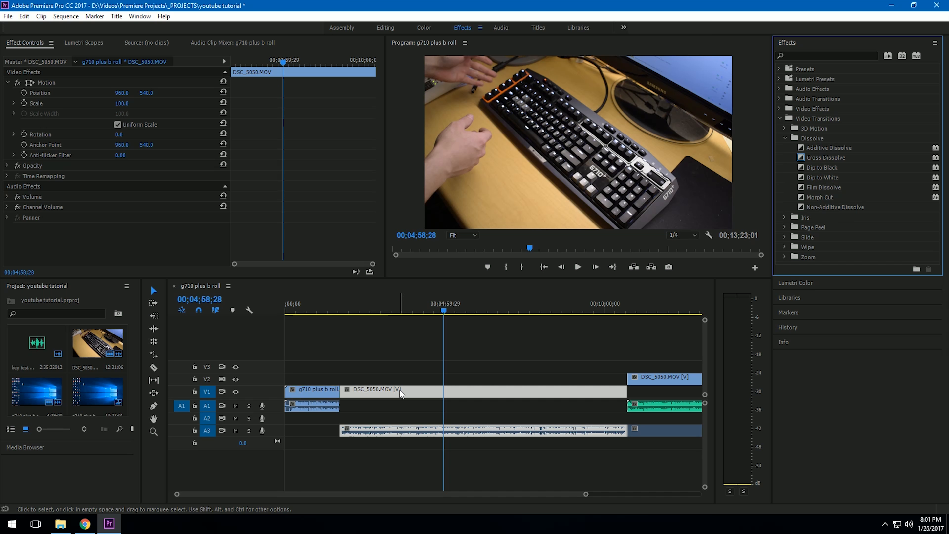
Step: Review the cut between the g710 clip and DSC_5050.MOV at around 00;01;43 in the program preview
left_click(340, 311)
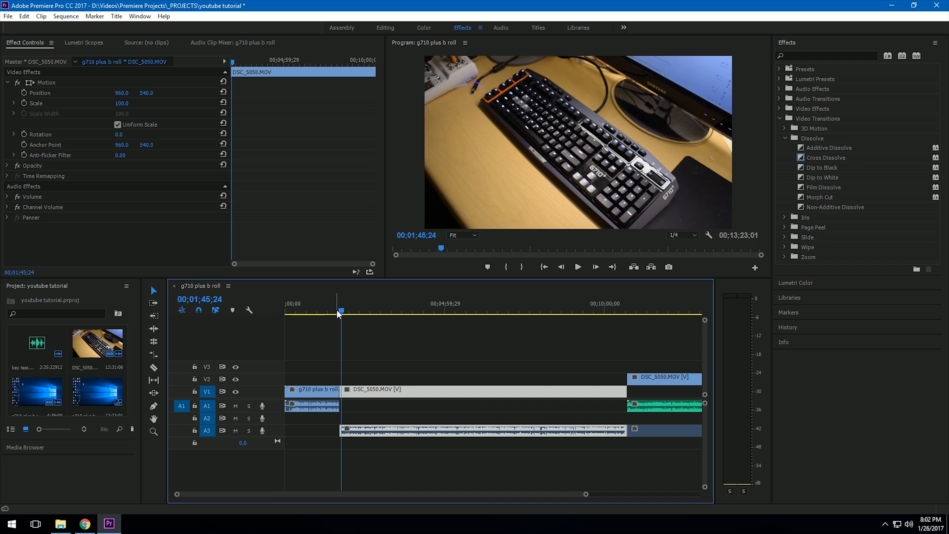
left_click(337, 311)
left_click_drag(336, 310, 338, 311)
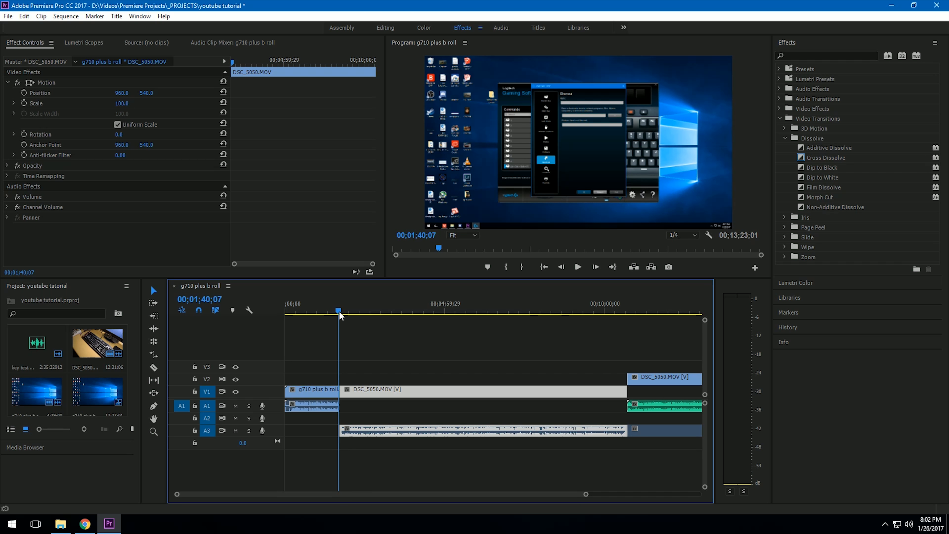
left_click(577, 267)
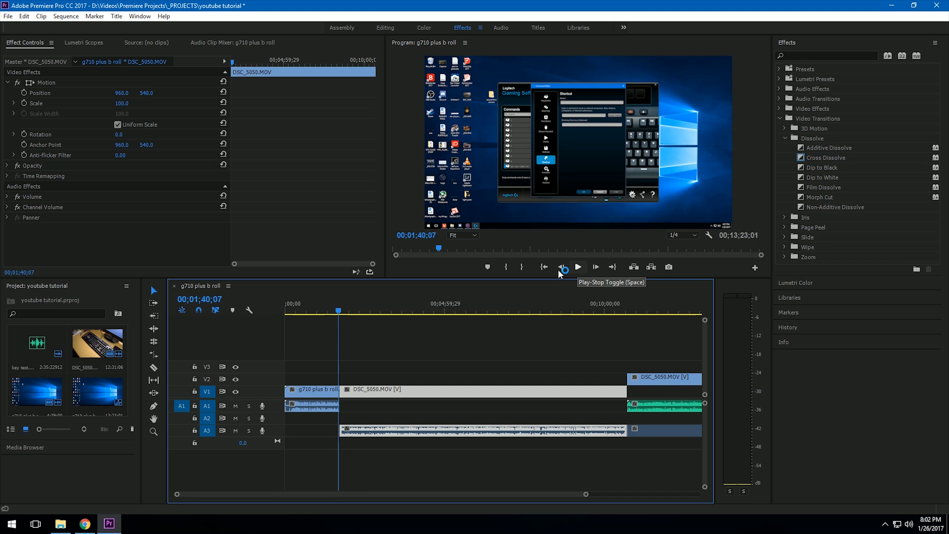
left_click(342, 311)
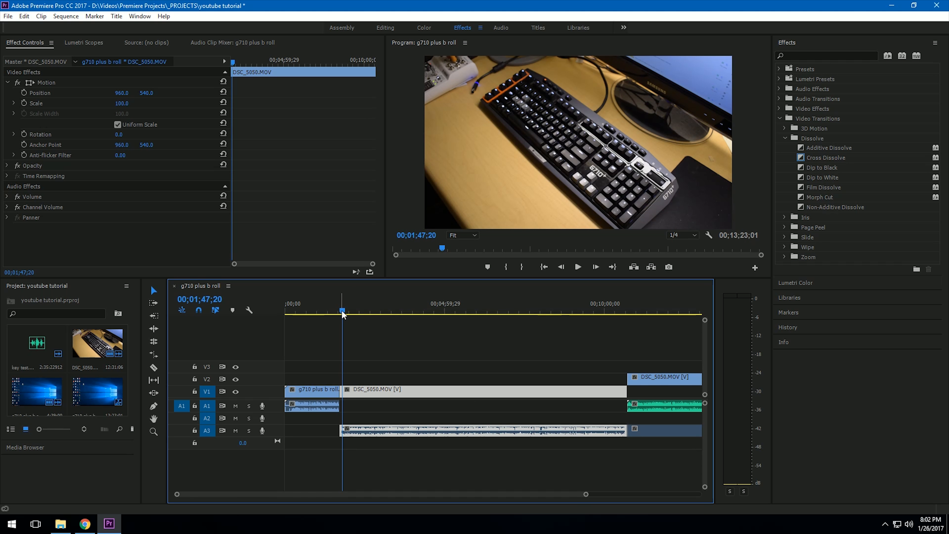
left_click(326, 311)
Step: Apply a Cross Dissolve transition at the cut between g710 plus b roll.mp4 and DSC_5050.MOV on V1
left_click(835, 161)
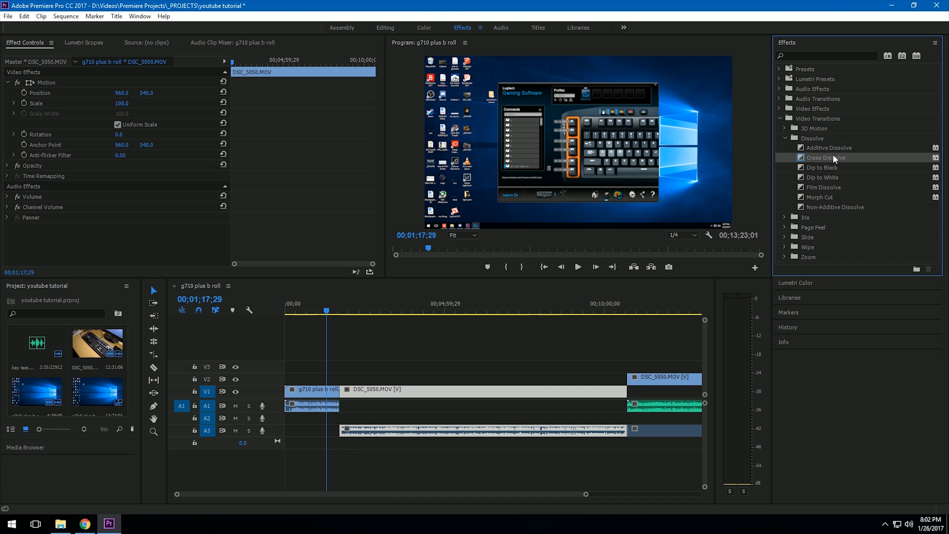
left_click_drag(836, 159, 342, 391)
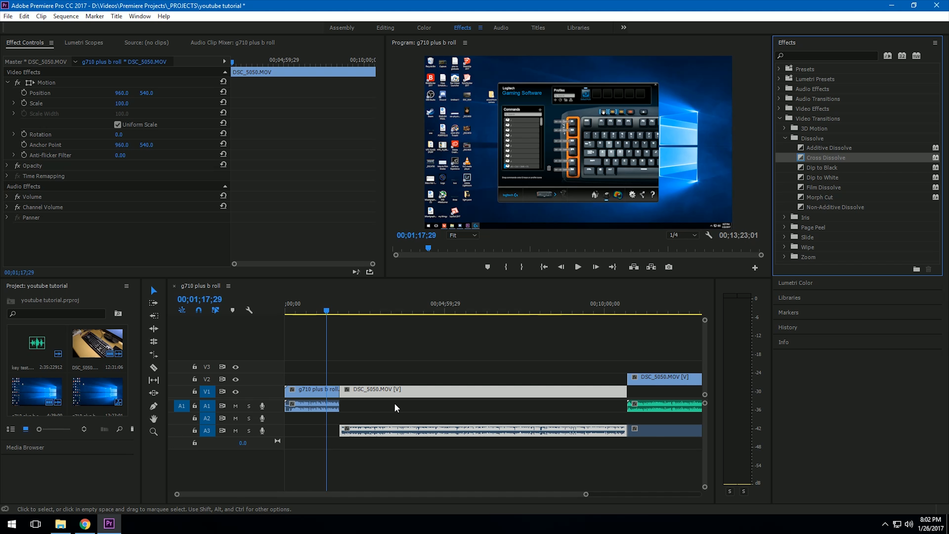
scroll(341, 392, "up", 8)
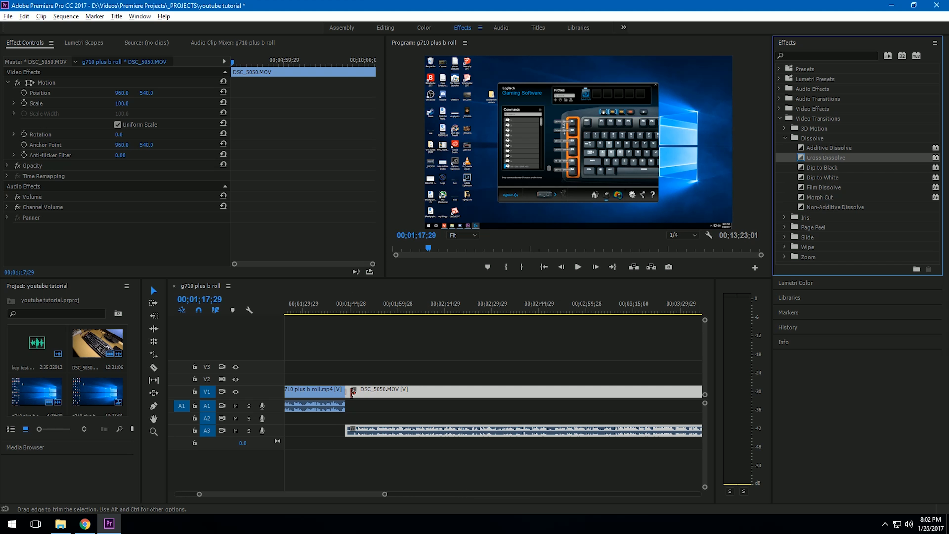
scroll(340, 392, "up", 2)
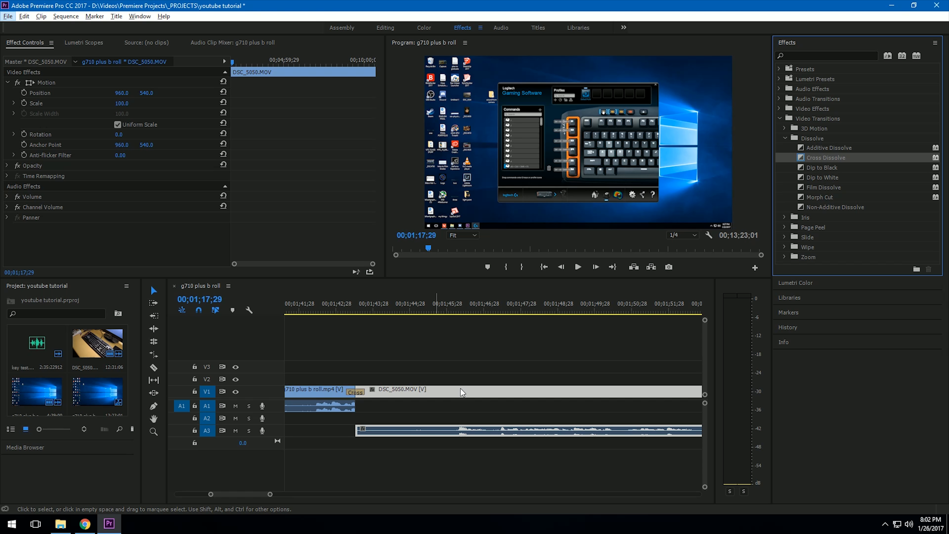
scroll(498, 381, "down", 5)
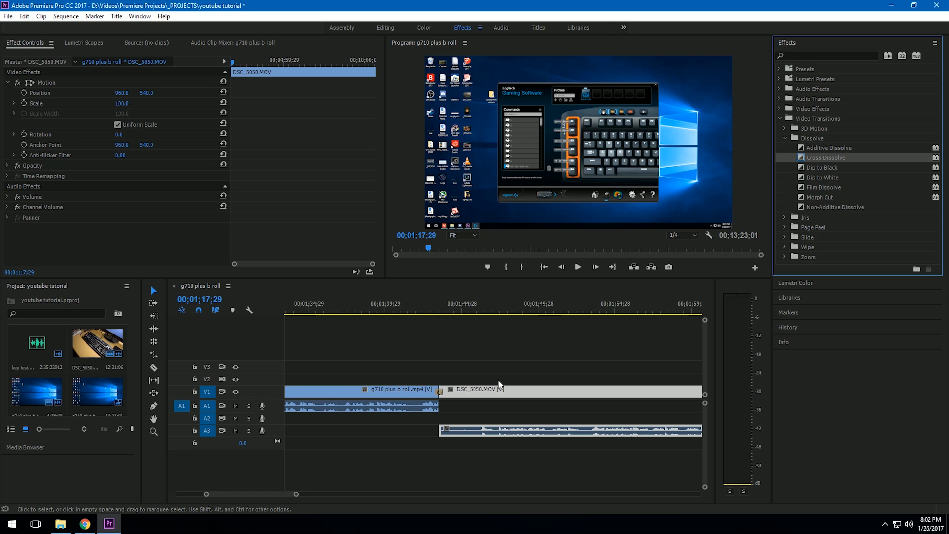
Step: Play the sequence across the Cross Dissolve between g710 plus b roll.mp4 and DSC_5050.MOV at about 00;01;43
scroll(447, 390, "down", 2)
scroll(446, 391, "up", 7)
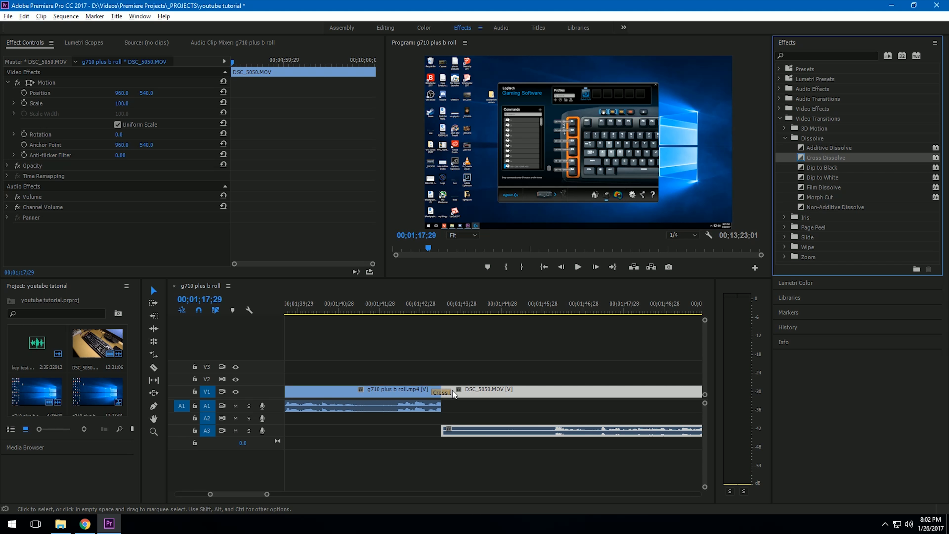
scroll(452, 393, "up", 1)
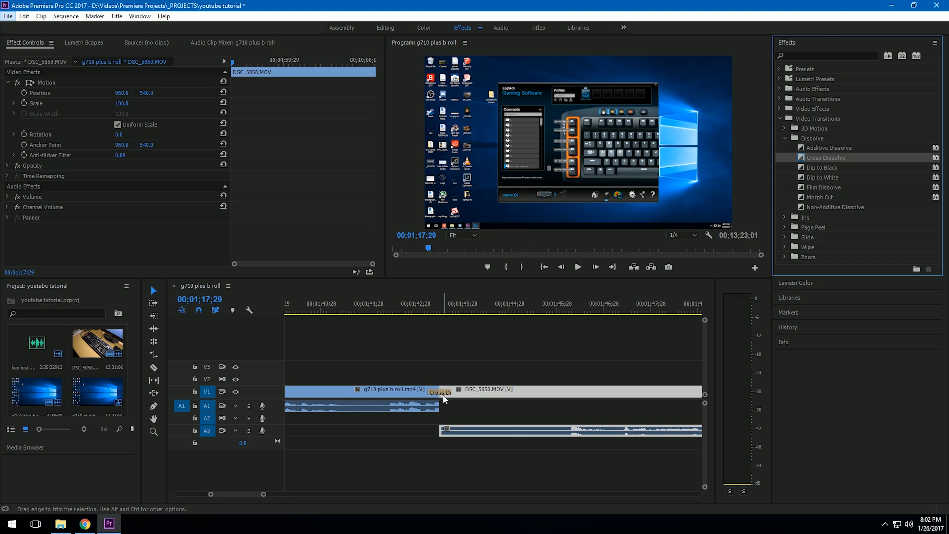
left_click(442, 393)
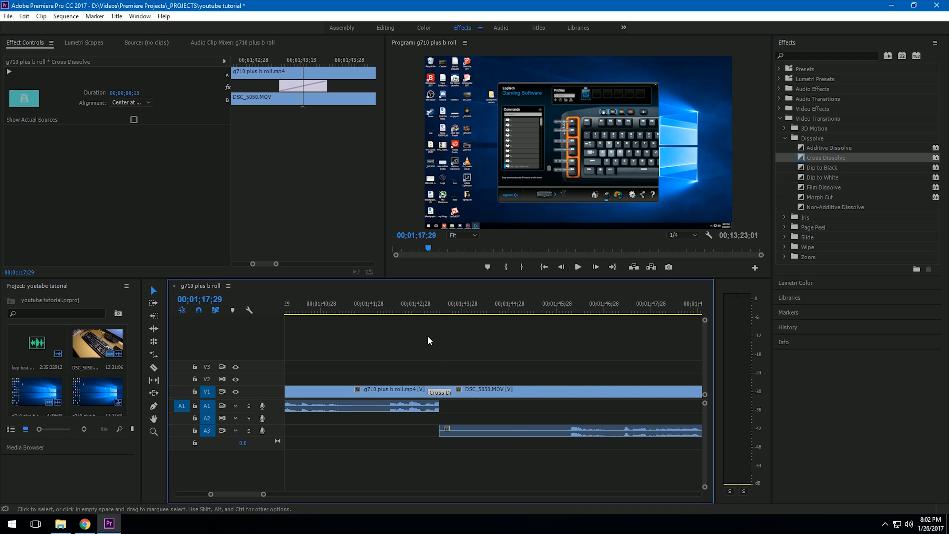
left_click(403, 308)
left_click(578, 268)
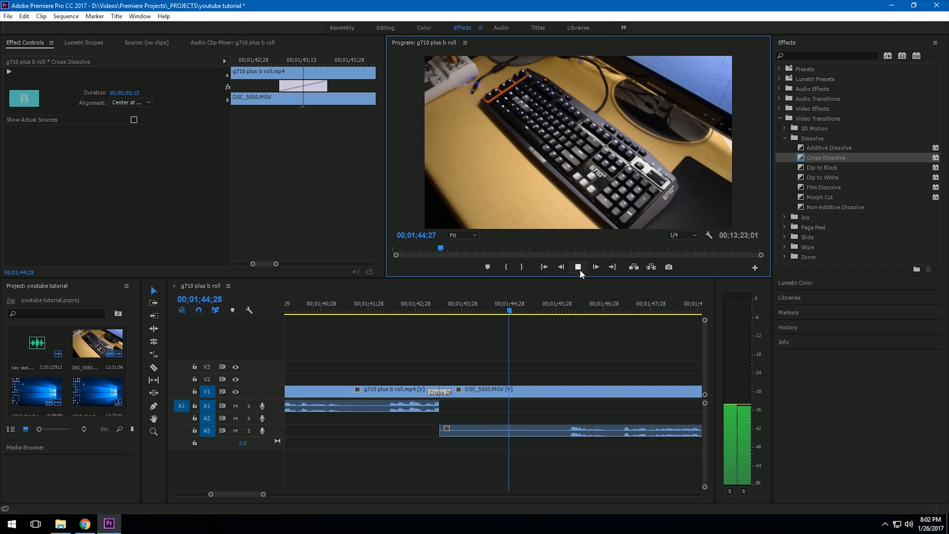
left_click(579, 270)
left_click(414, 310)
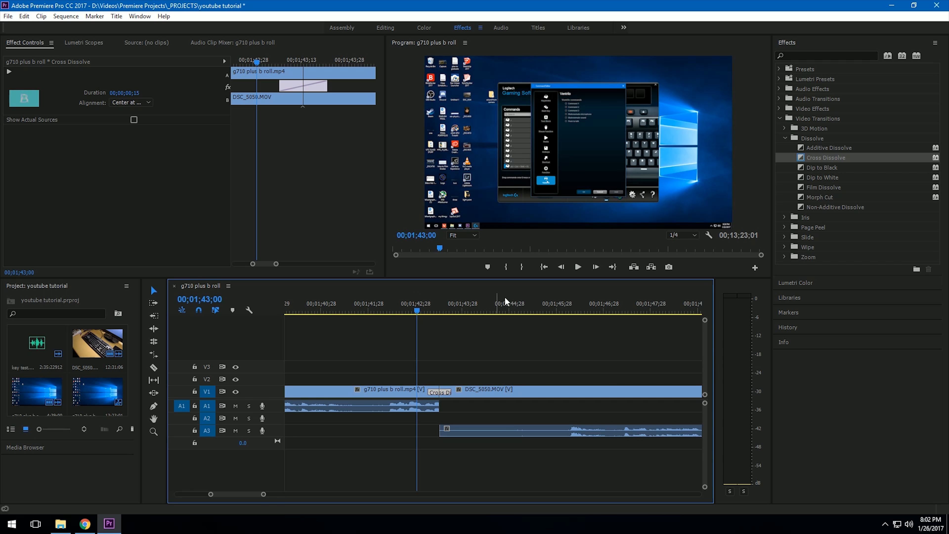
left_click(579, 268)
left_click(578, 267)
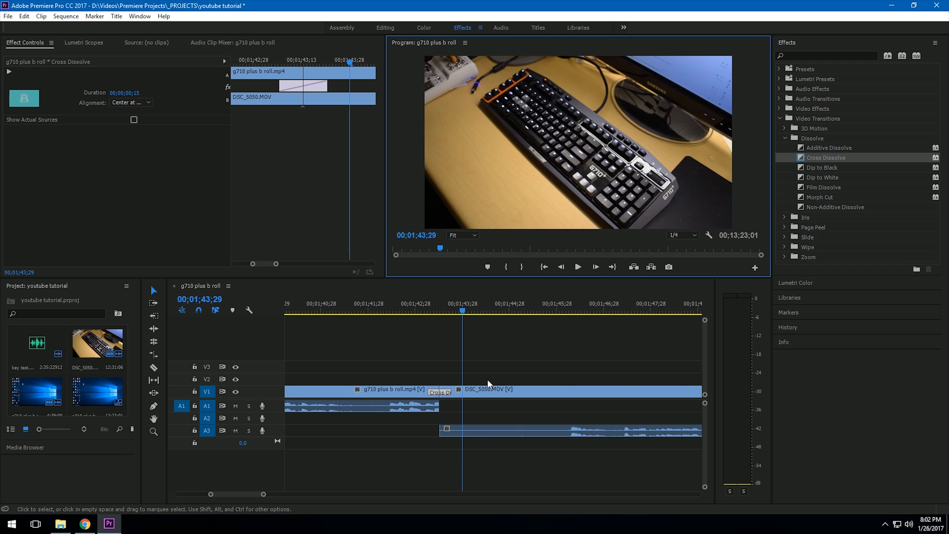
Step: Delete the Cross Dissolve from the cut on V1 and play the plain cut for comparison
left_click(446, 392)
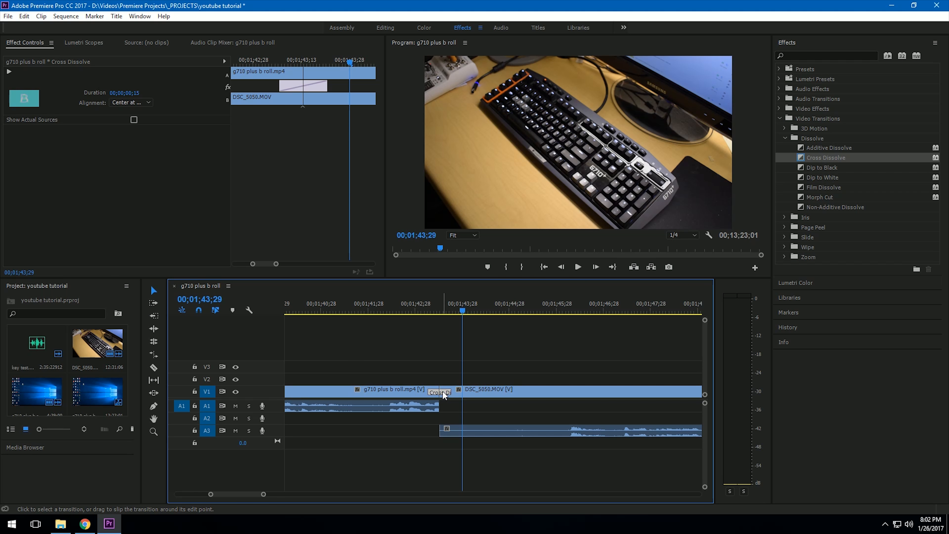
key("Delete")
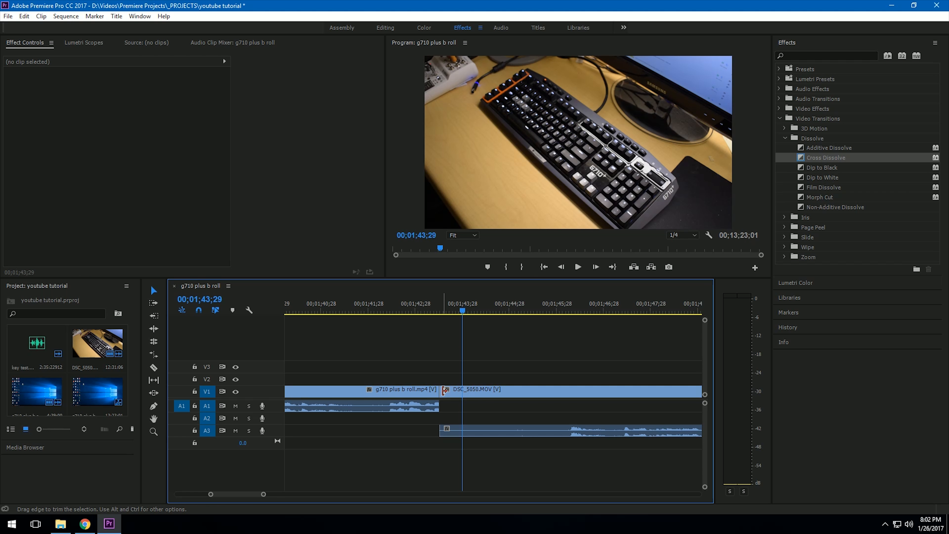
left_click(429, 311)
left_click(577, 266)
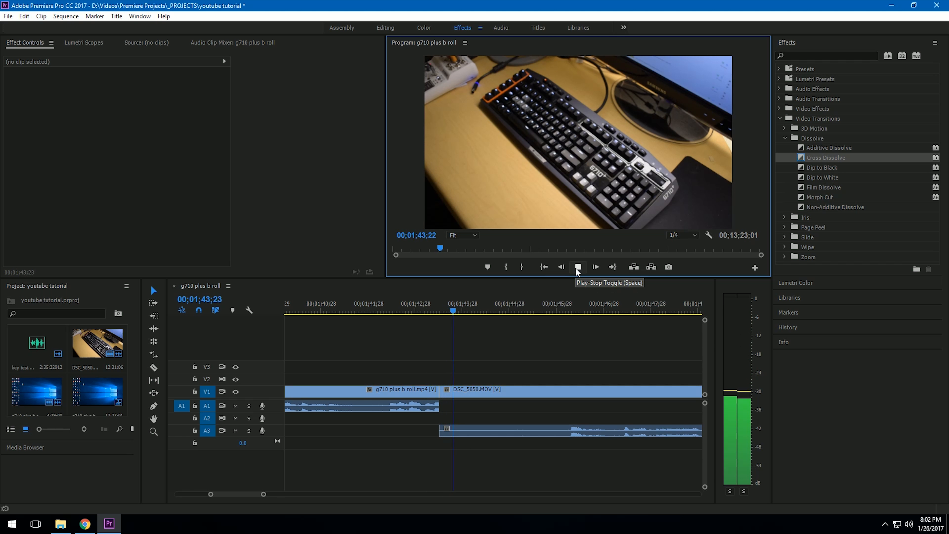
left_click(578, 266)
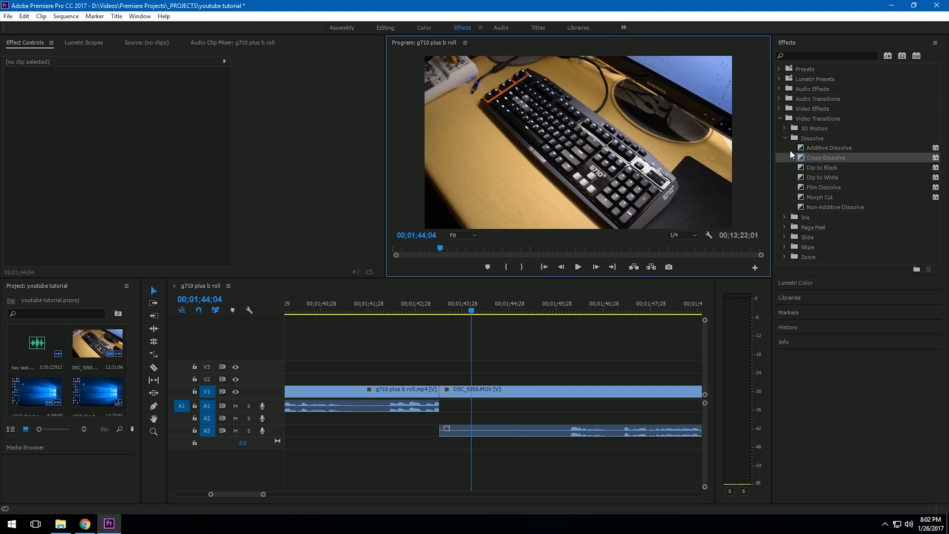
Step: Review the available categories of video transitions and video effects
left_click(785, 138)
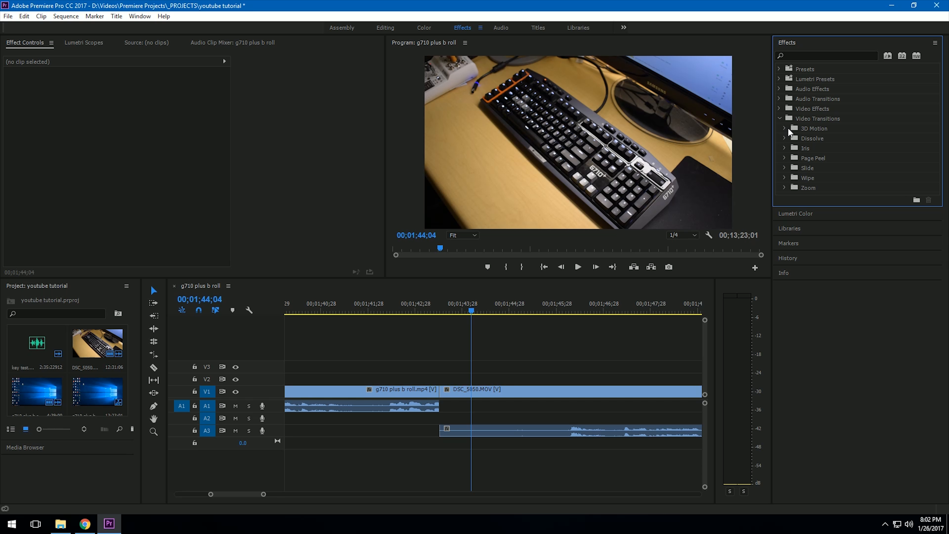
left_click(779, 117)
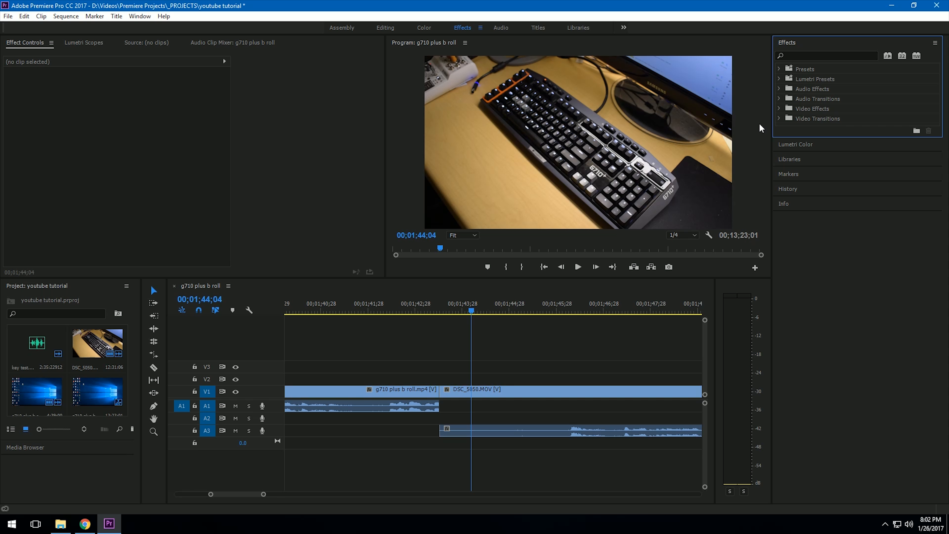
left_click(779, 118)
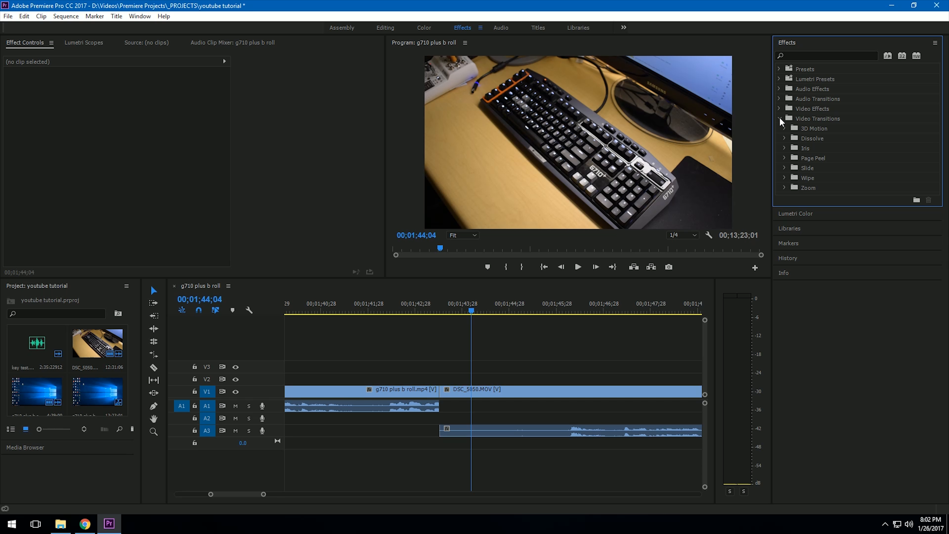
left_click(780, 118)
left_click(779, 107)
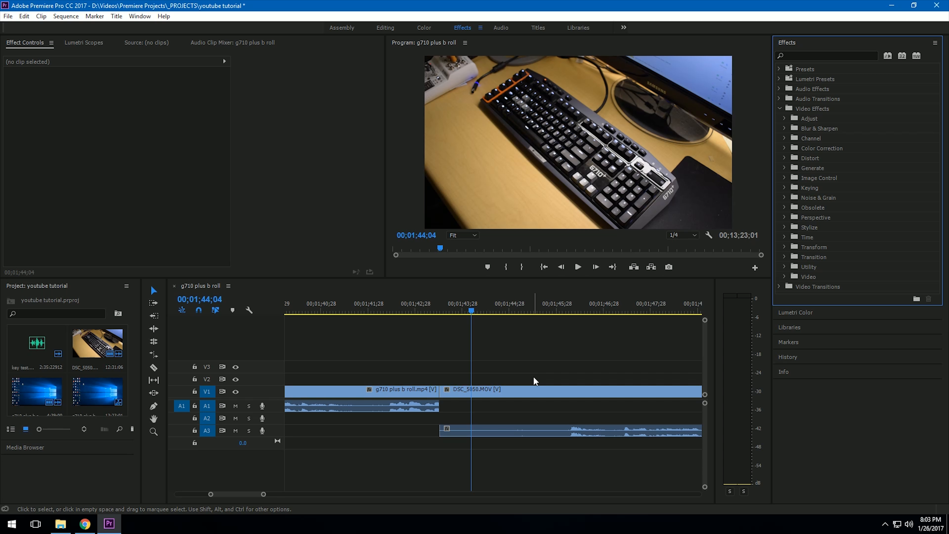
left_click(779, 109)
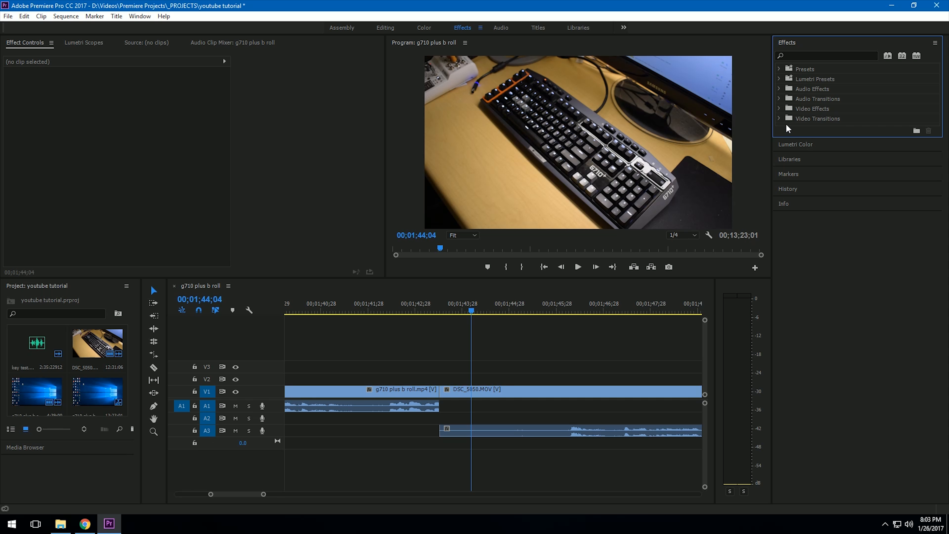
Step: Apply the Adaptive Noise Reduction audio effect to the DSC_5050.MOV audio on A3
left_click(779, 89)
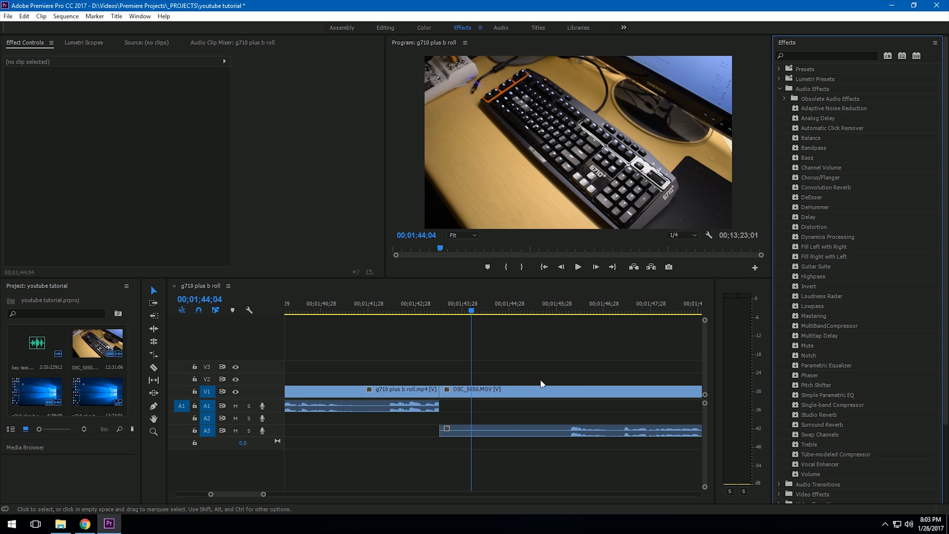
scroll(531, 382, "down", 3)
scroll(528, 382, "down", 3)
scroll(381, 396, "down", 3)
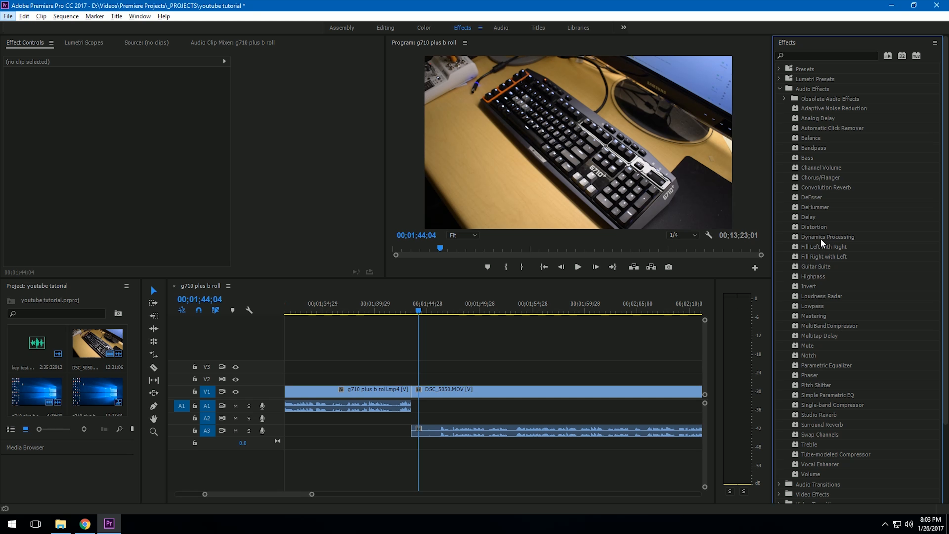
left_click(825, 108)
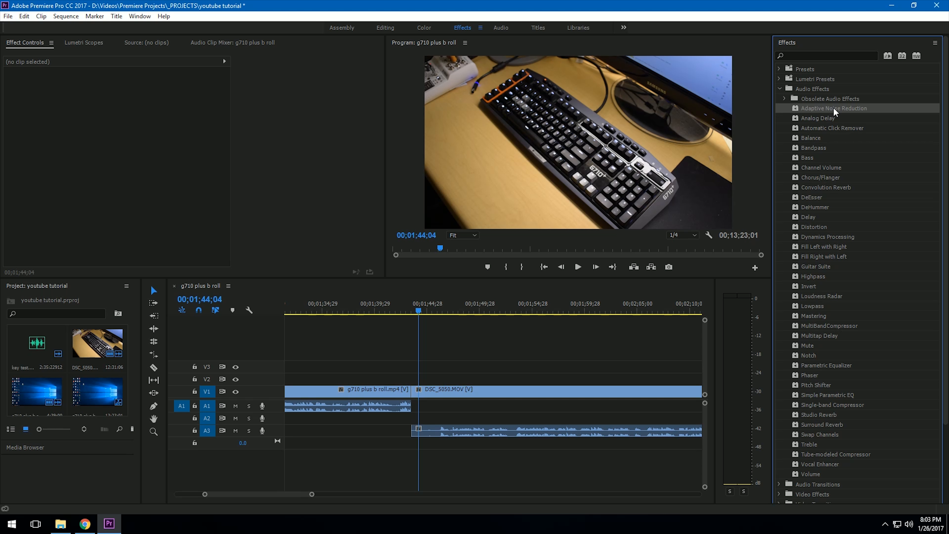
left_click_drag(833, 108, 530, 435)
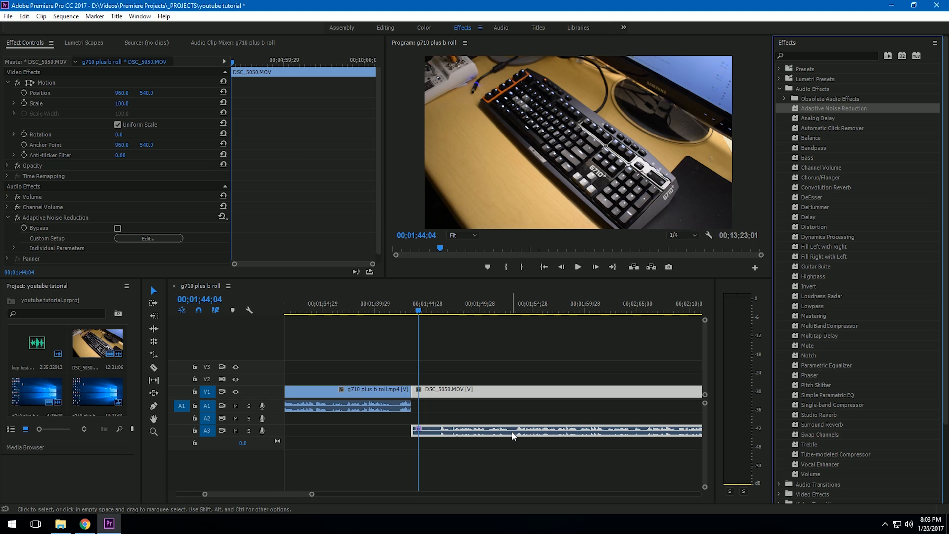
Step: Play the noise-reduced DSC_5050.MOV audio up to about 00;01;50, and undo the Adaptive Noise Reduction effect
left_click(465, 301)
left_click(578, 267)
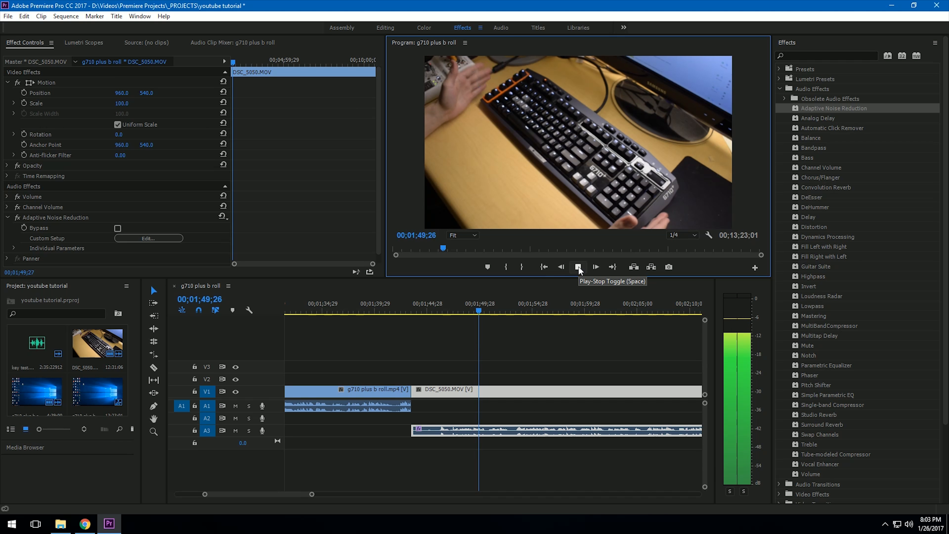
left_click(579, 266)
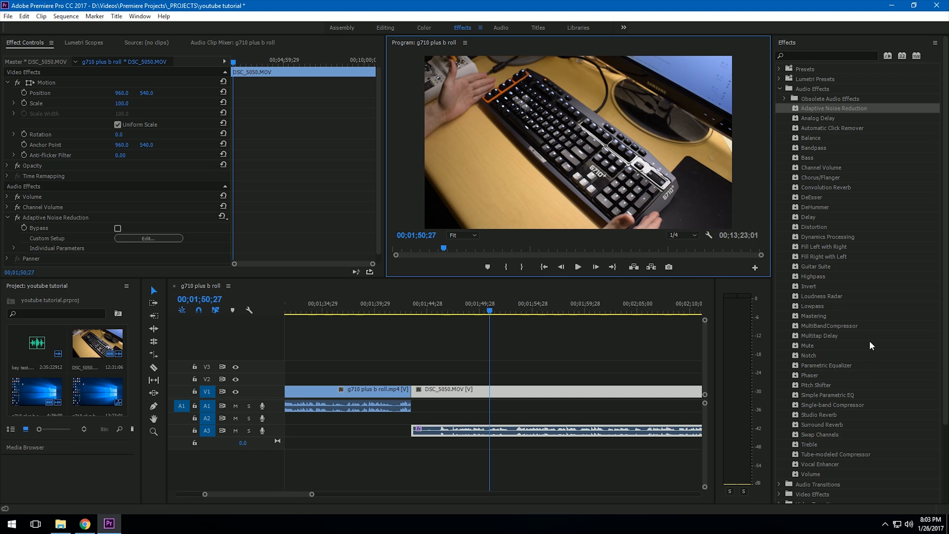
scroll(872, 329, "down", 3)
scroll(876, 321, "up", 3)
scroll(847, 459, "down", 3)
scroll(848, 453, "up", 3)
key("ctrl+z")
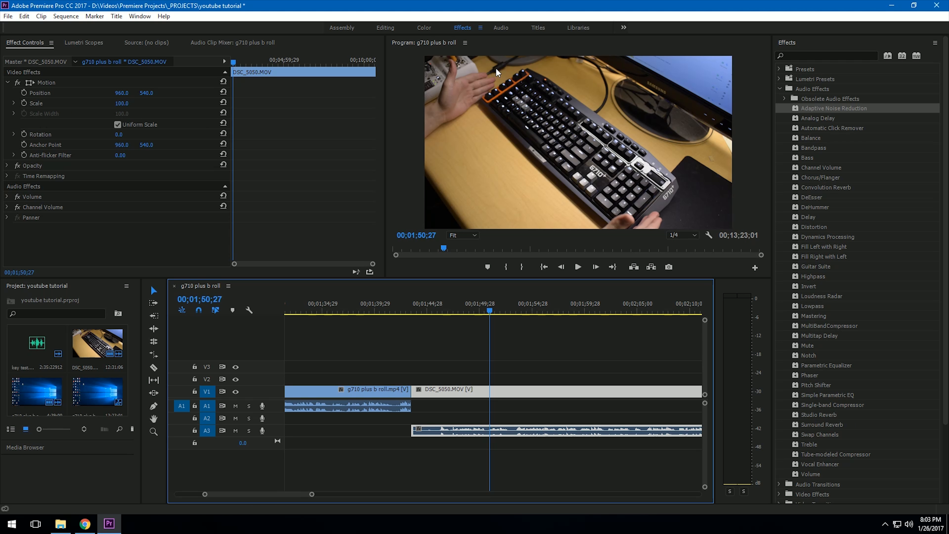
Step: Apply the CineSpace2383sRGB6bit creative look to the DSC_5050.MOV clip with intensity 34.8, faded film 26.6 and saturation 115.2
left_click(418, 27)
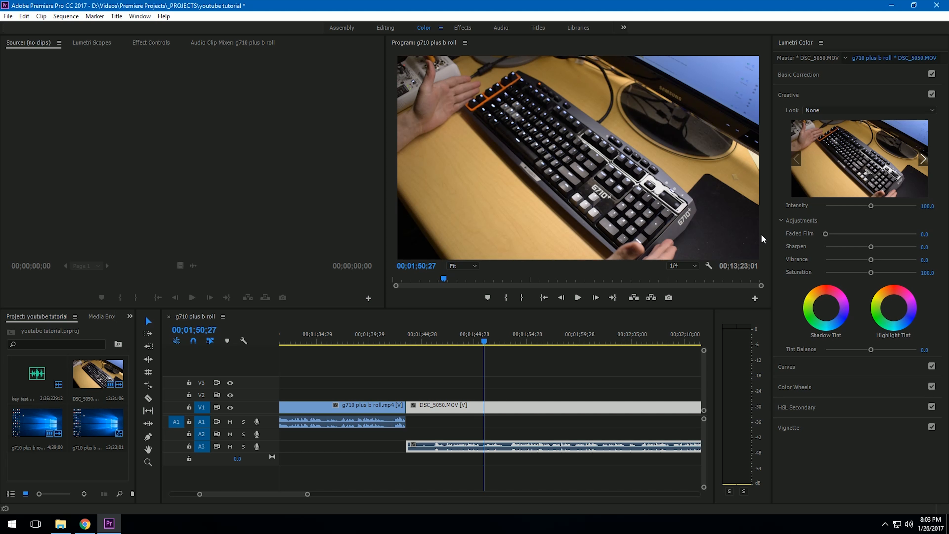
left_click(911, 112)
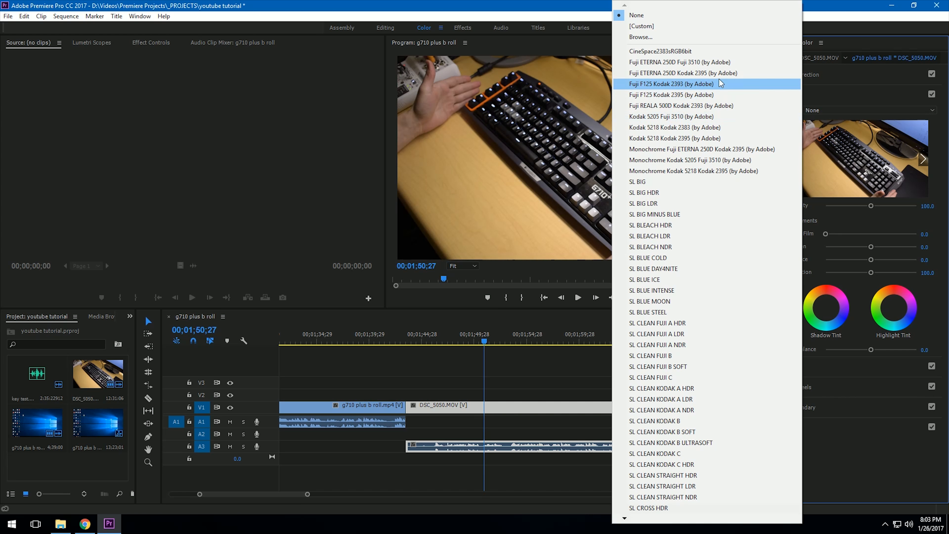
left_click(709, 51)
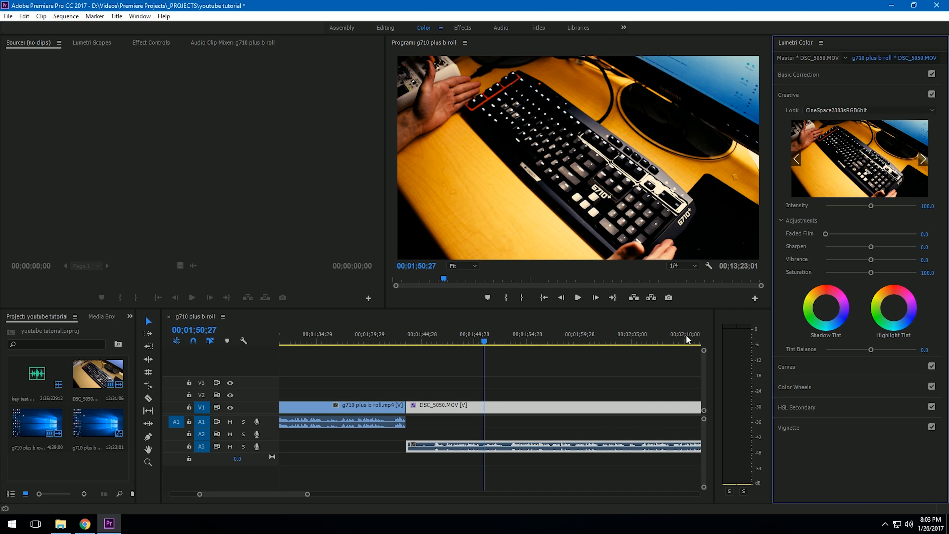
left_click_drag(871, 206, 841, 205)
left_click_drag(873, 272, 879, 271)
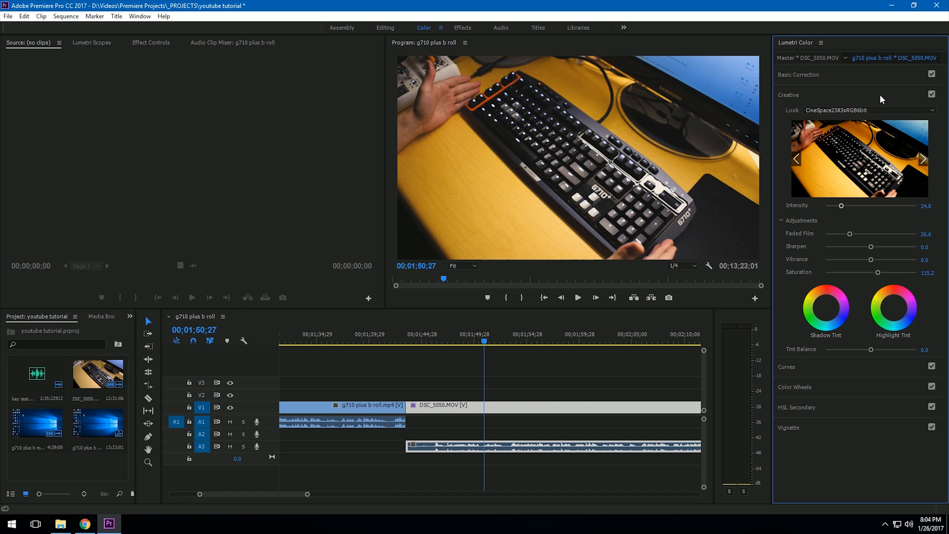
Step: Compare the DSC_5050.MOV picture with and without the Creative color adjustments, leaving them enabled
left_click(932, 95)
left_click(931, 96)
left_click(932, 95)
left_click(931, 95)
left_click(931, 96)
left_click(931, 96)
left_click(932, 96)
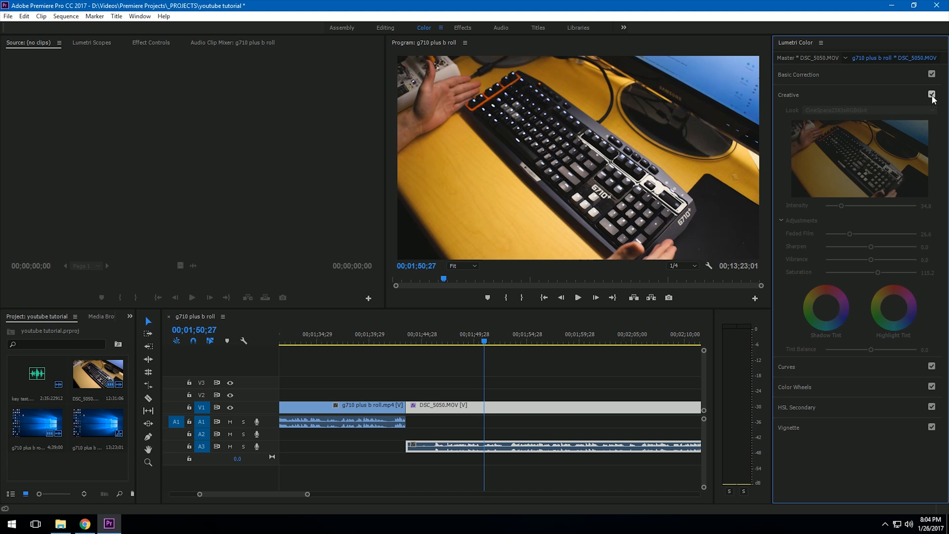
left_click(931, 96)
left_click(931, 95)
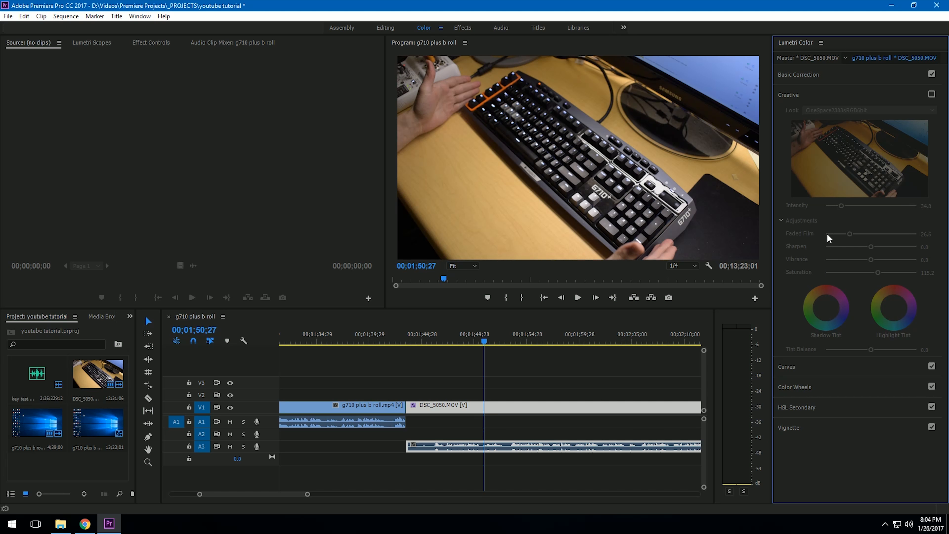
left_click(931, 95)
Step: Change the creative look of DSC_5050.MOV to SL MATRIX GREEN and reset its intensity to 100
left_click(923, 111)
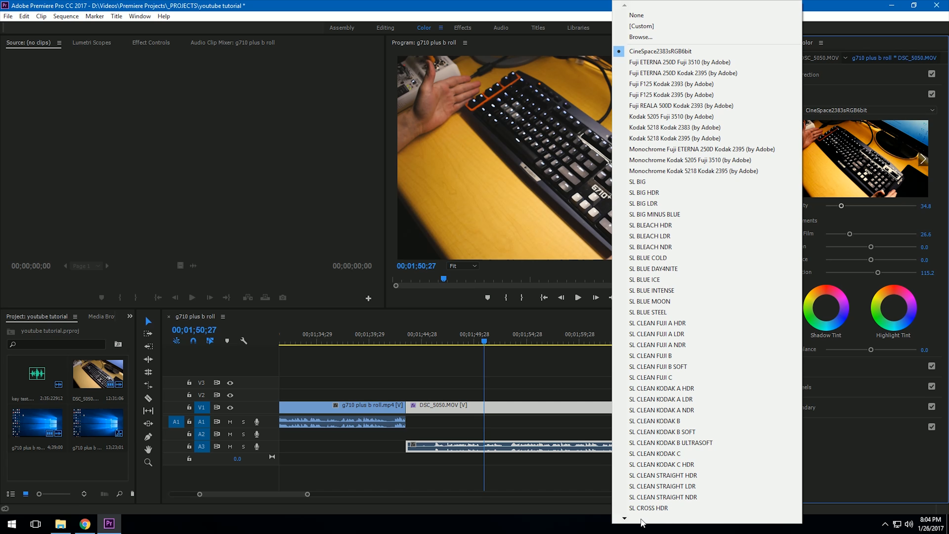
mouse_move(641, 521)
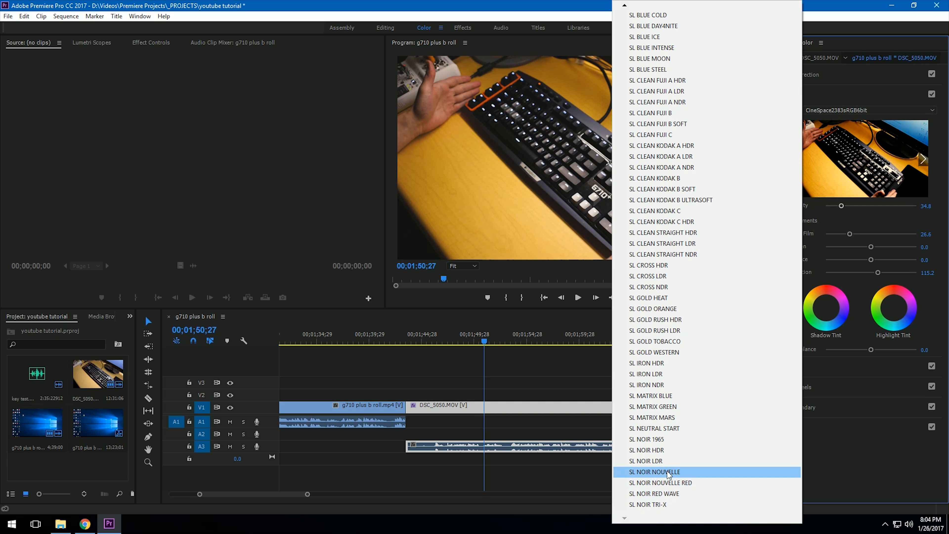
left_click(668, 407)
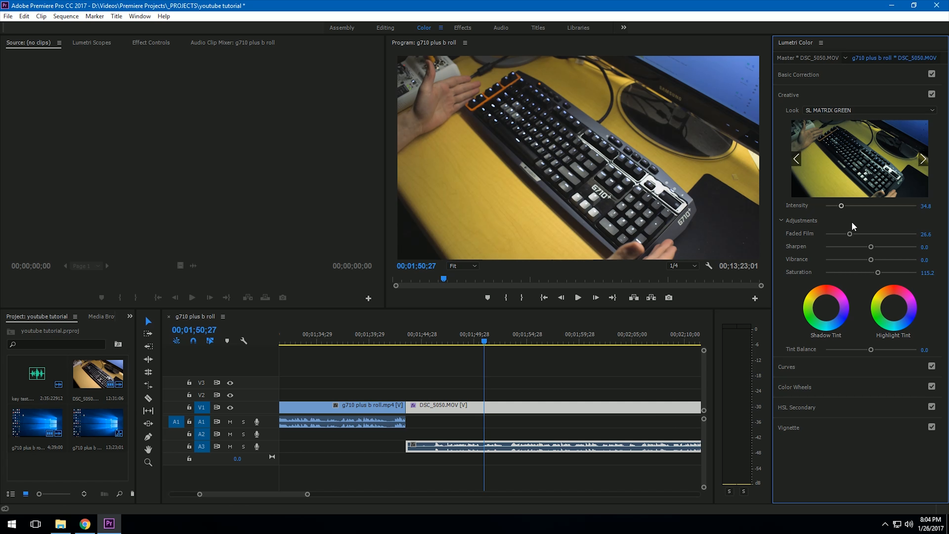
double_click(852, 207)
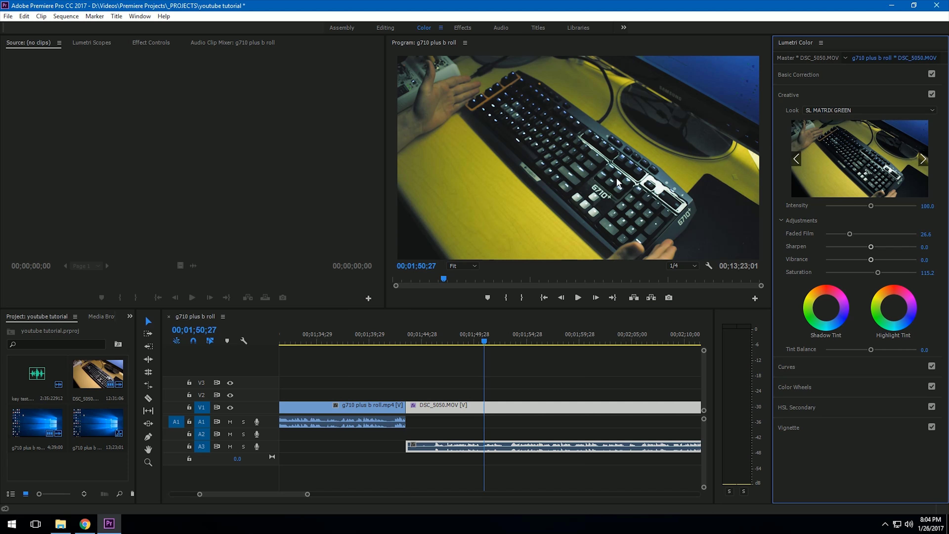
Step: Look through the Editing, Effects and Audio workspaces in turn
left_click(385, 28)
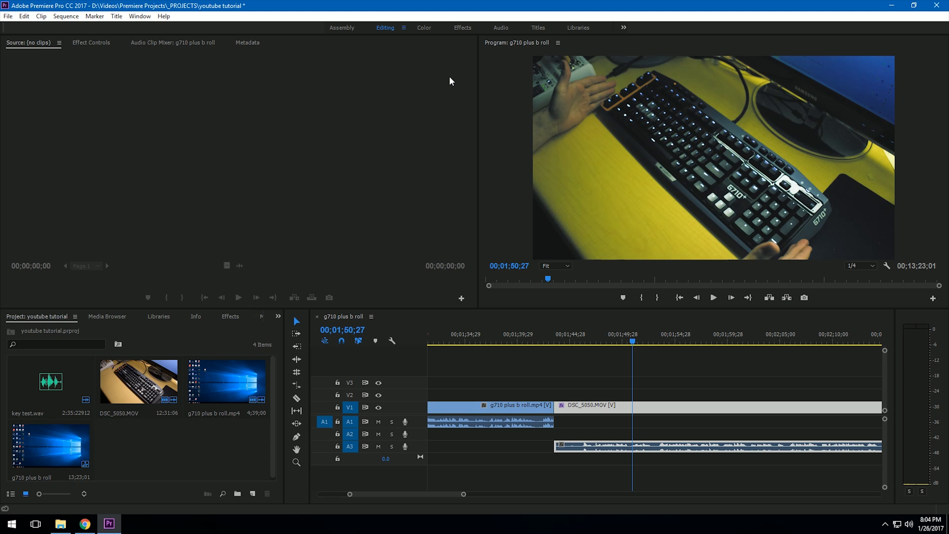
left_click(462, 29)
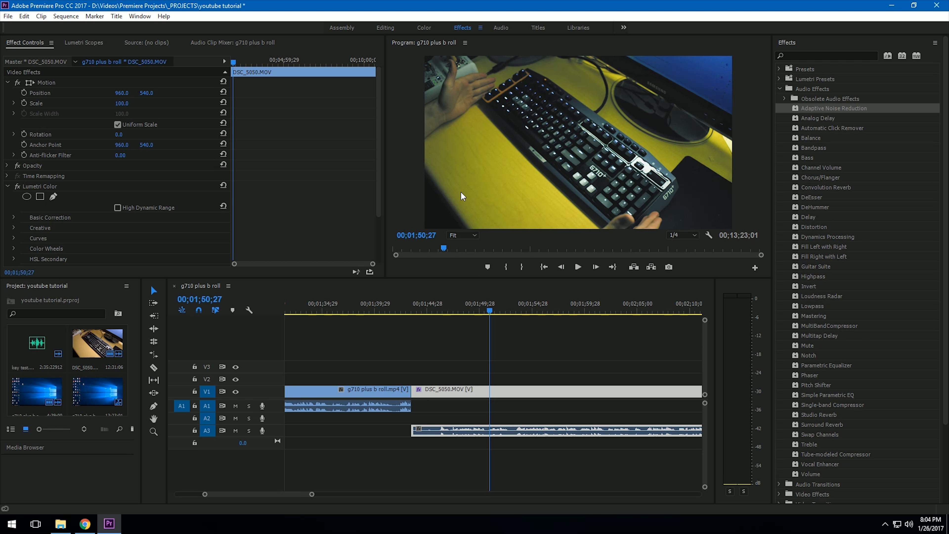
left_click(501, 28)
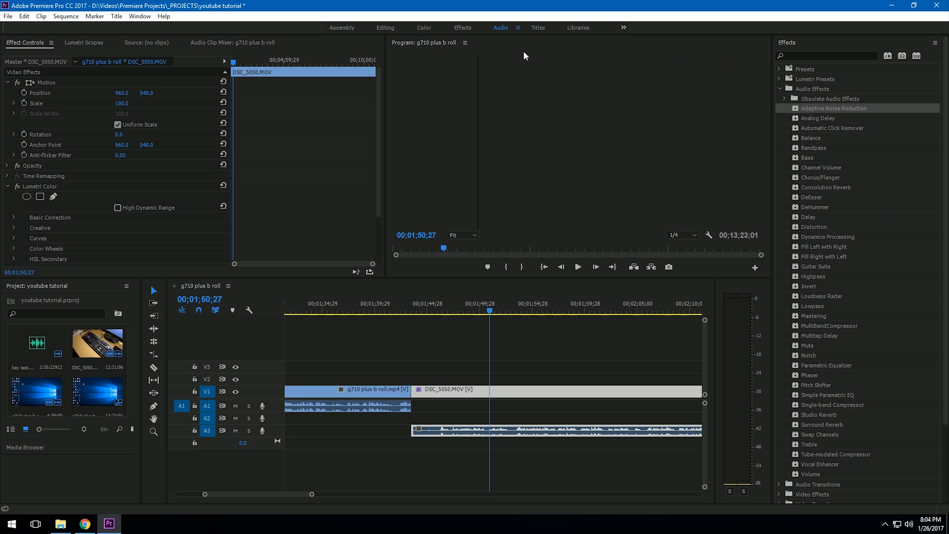
Step: Look at the Titles workspace, return to the Effects workspace and view the whole g710 plus b roll sequence
left_click(537, 27)
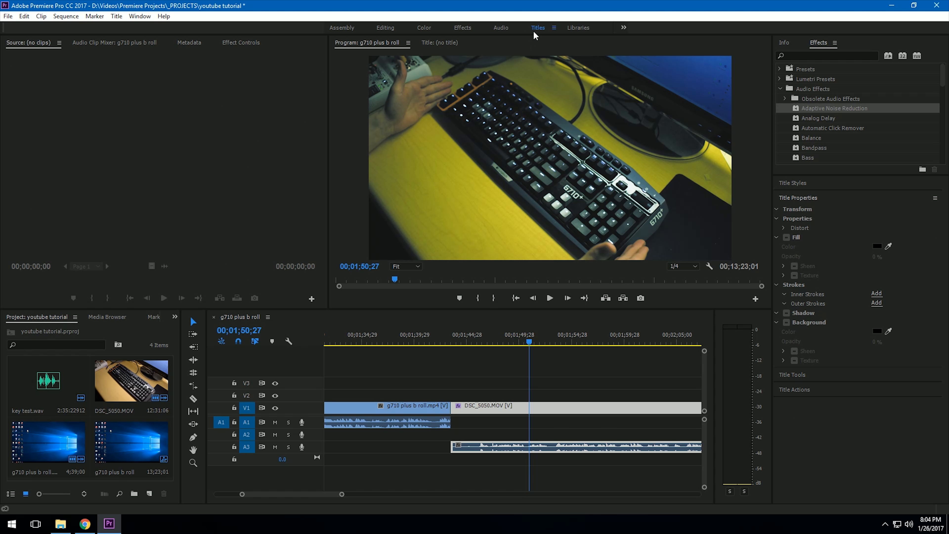
left_click(462, 27)
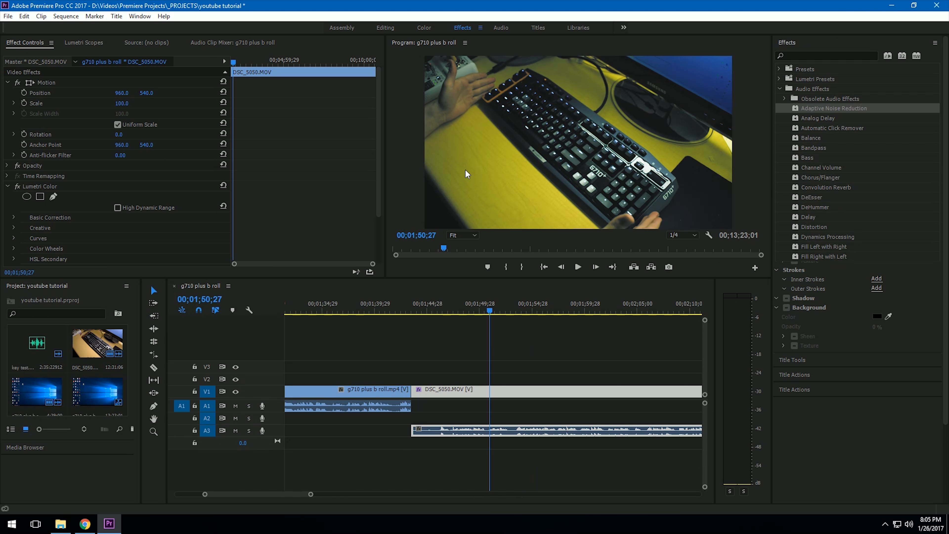
scroll(519, 436, "down", 1)
scroll(476, 433, "down", 8)
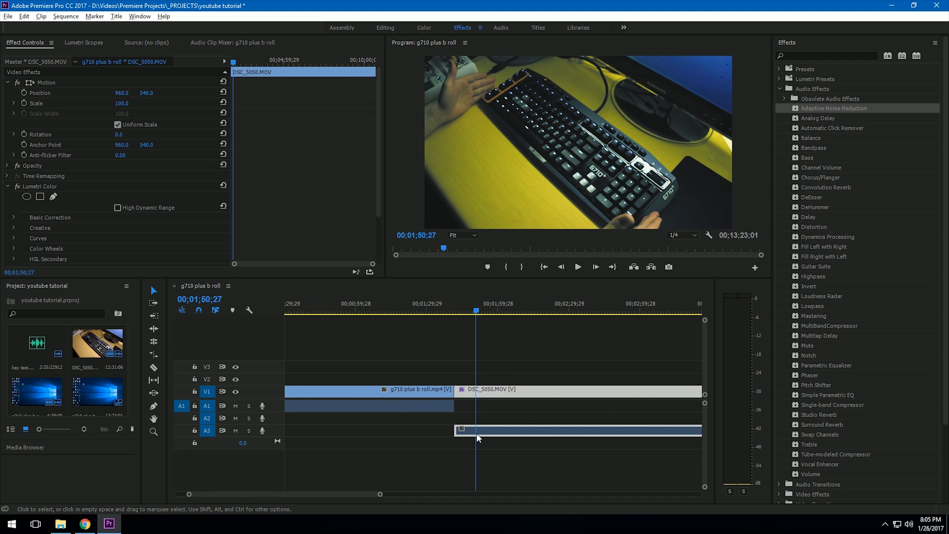
scroll(476, 434, "down", 4)
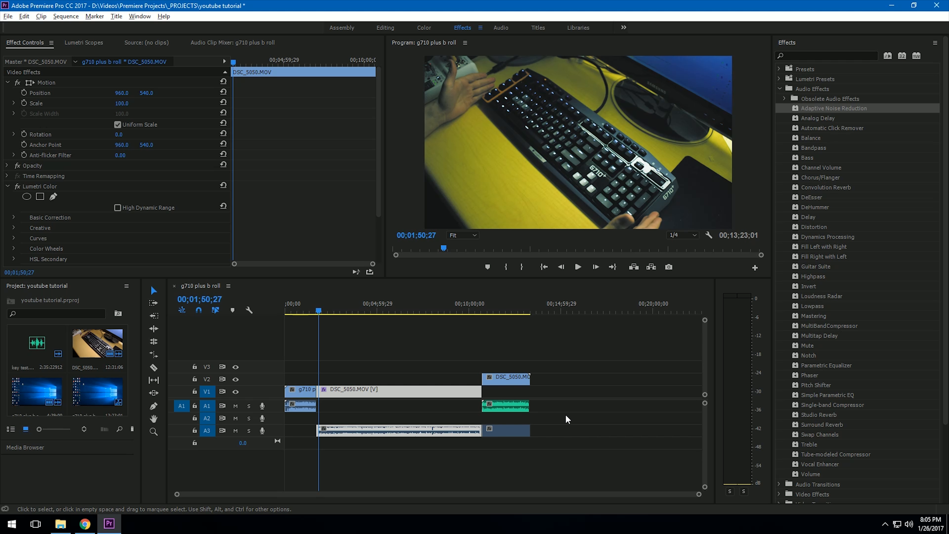
scroll(365, 393, "up", 5)
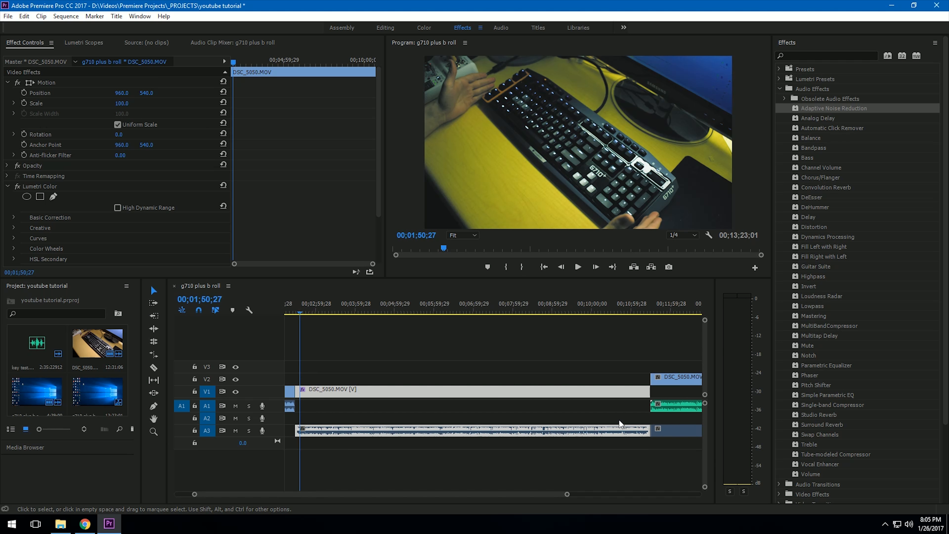
left_click(453, 353)
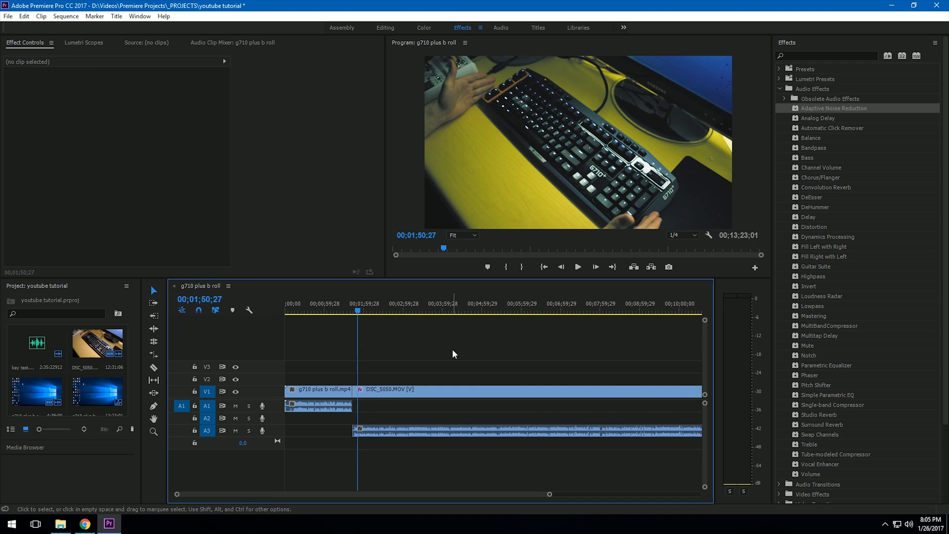
Step: Select DSC_5050.MOV on V1, put the playhead at 00;02;57;16 and set the clip's creative look to None
left_click(497, 389)
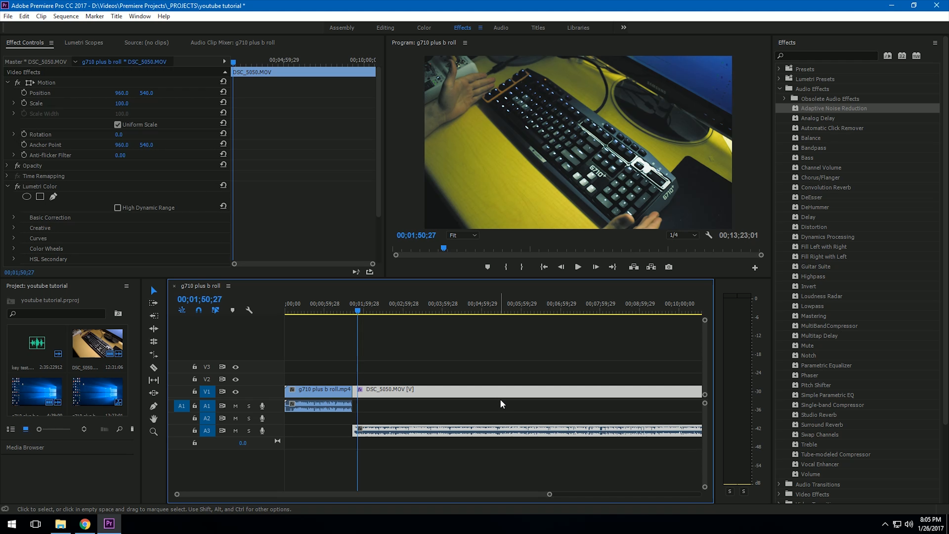
left_click_drag(358, 311, 386, 312)
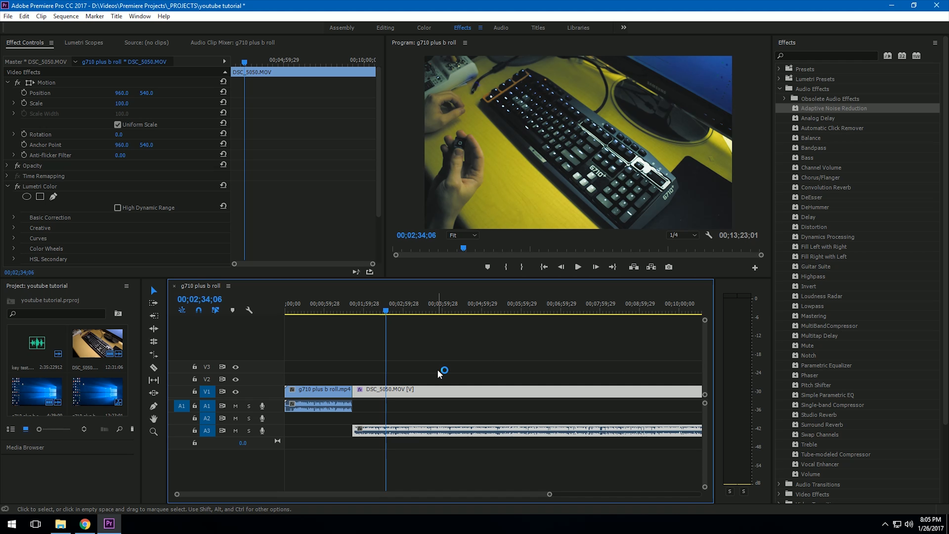
left_click_drag(383, 311, 402, 312)
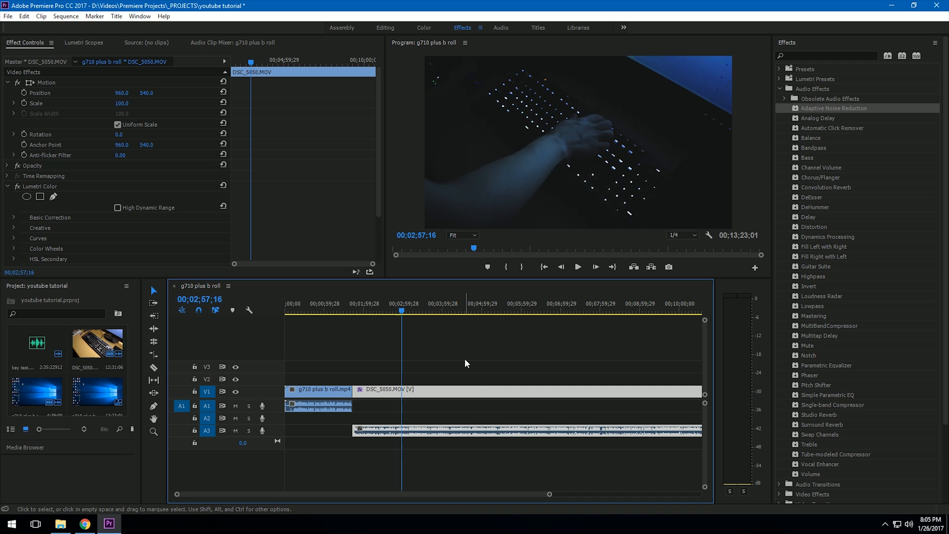
left_click(424, 28)
left_click(817, 110)
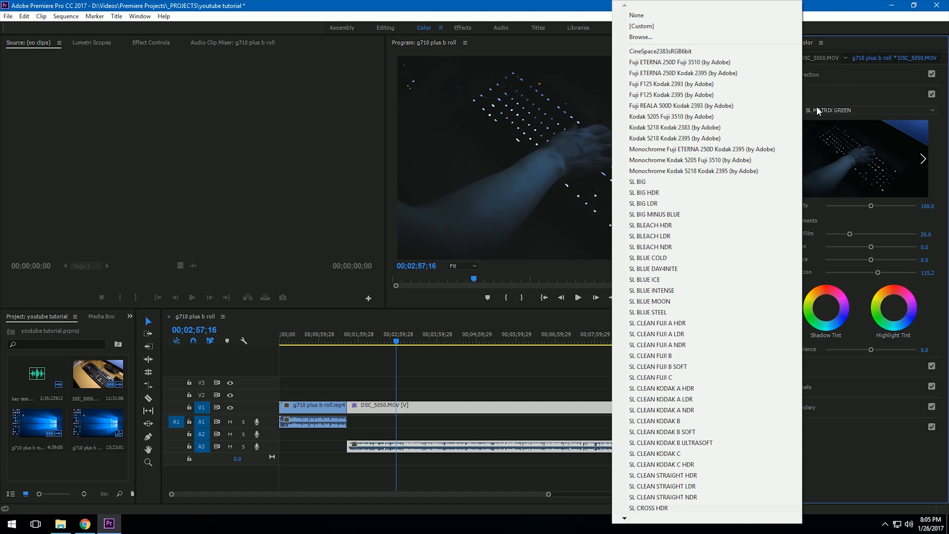
left_click(637, 15)
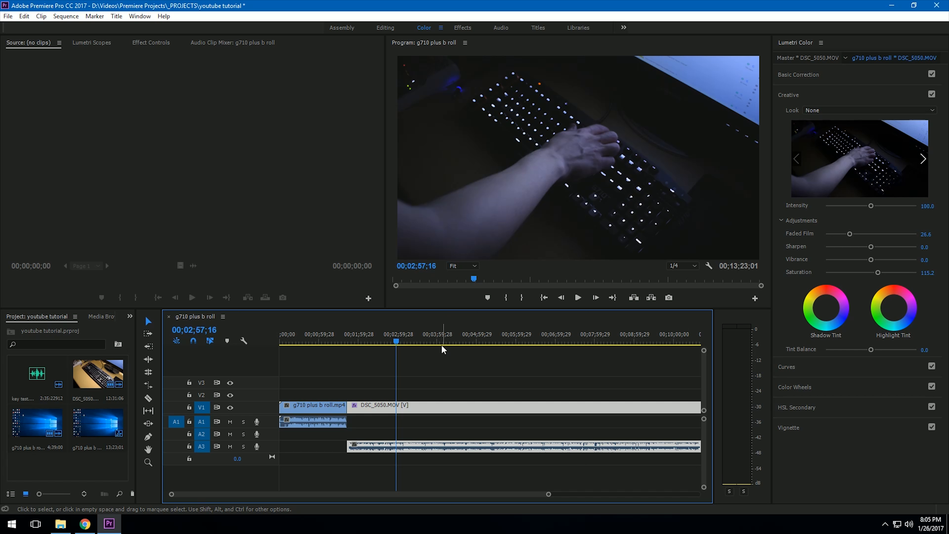
Step: In the Effects workspace, nest the DSC_5050.MOV clip on V1 into a sequence named video
left_click(462, 28)
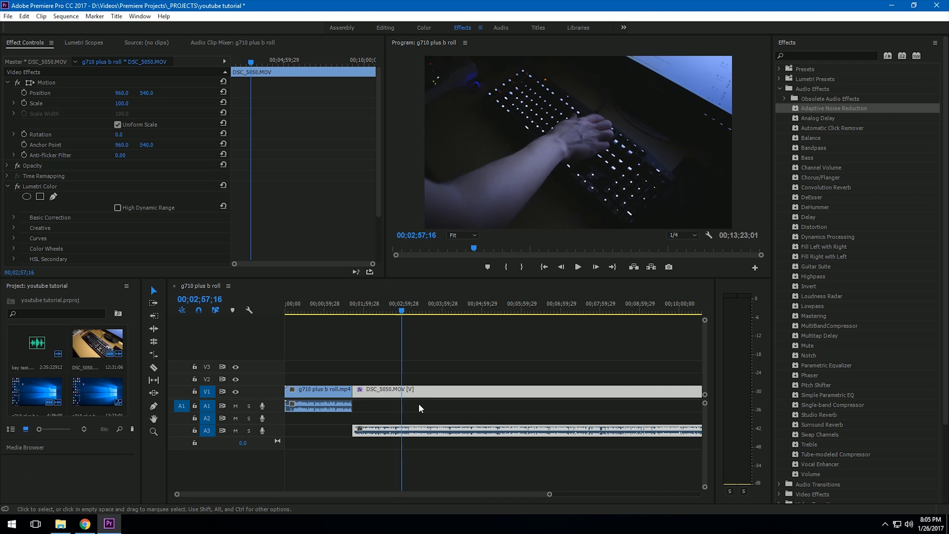
right_click(421, 394)
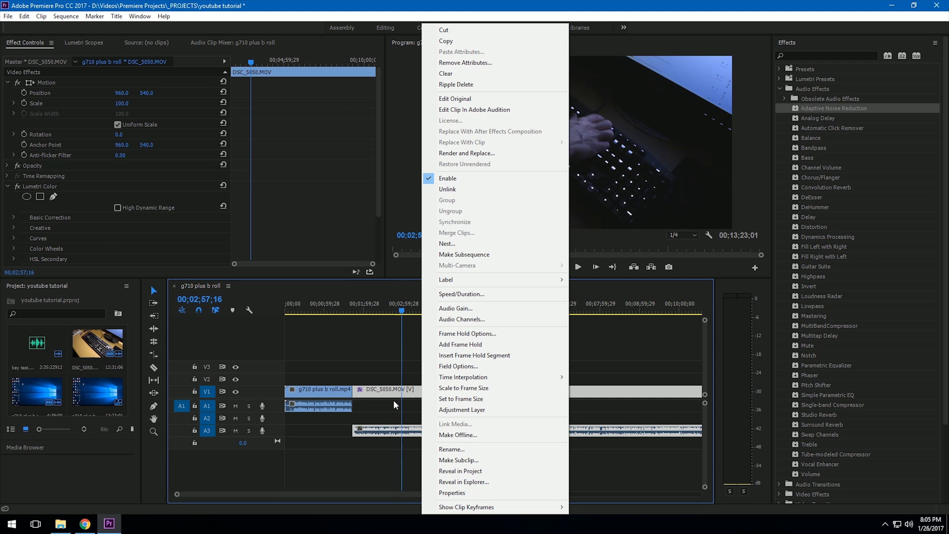
right_click(394, 390)
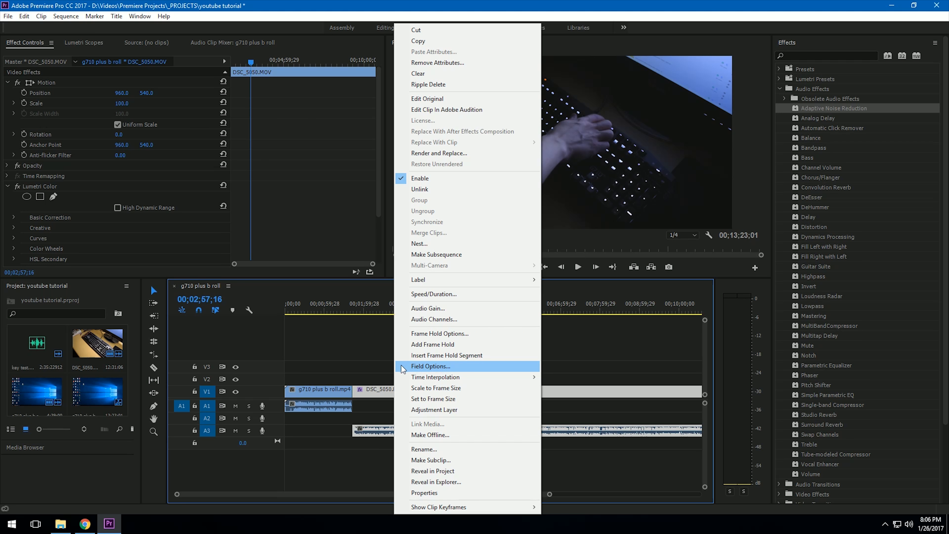
left_click(418, 244)
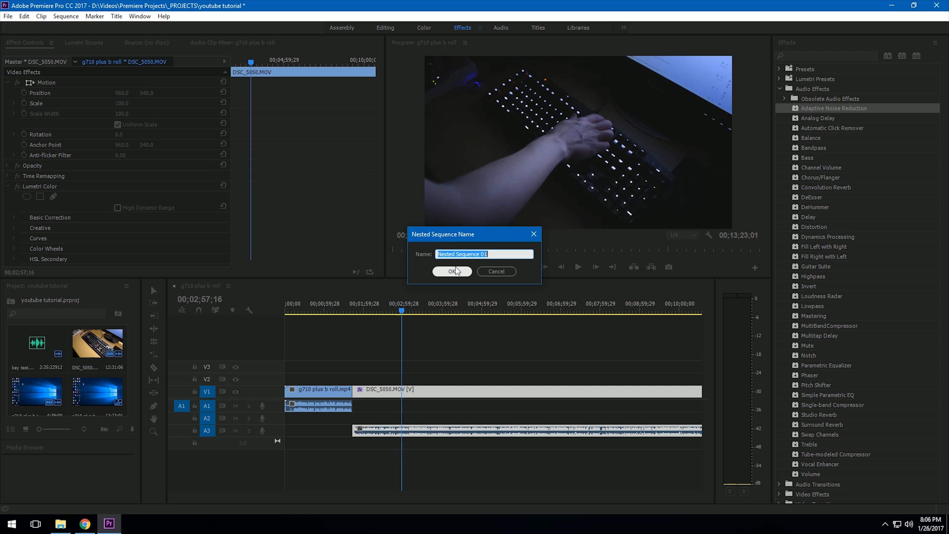
type("video")
left_click(452, 272)
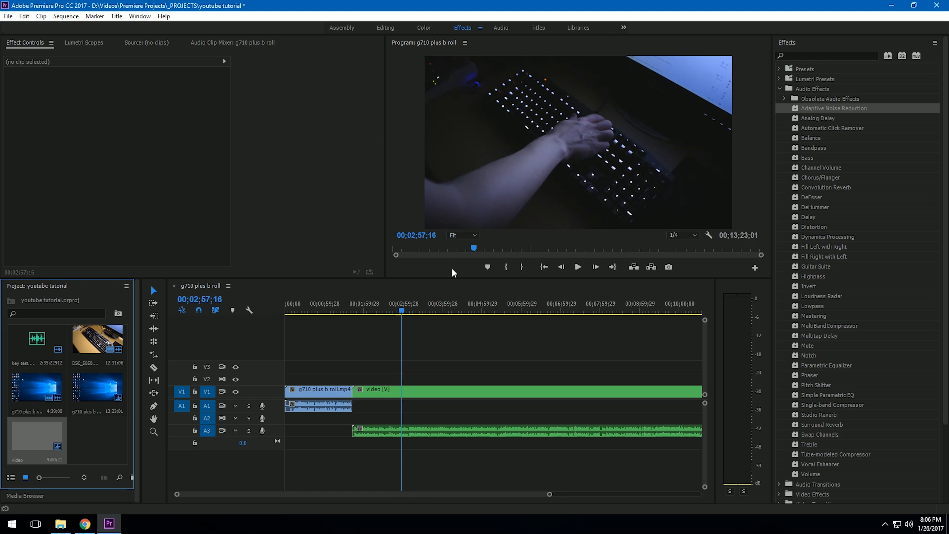
Step: Set the playhead to 00;04;06;24, inspect the contents of the nested video sequence and return to g710 plus b roll
left_click(439, 395)
left_click_drag(402, 312, 447, 317)
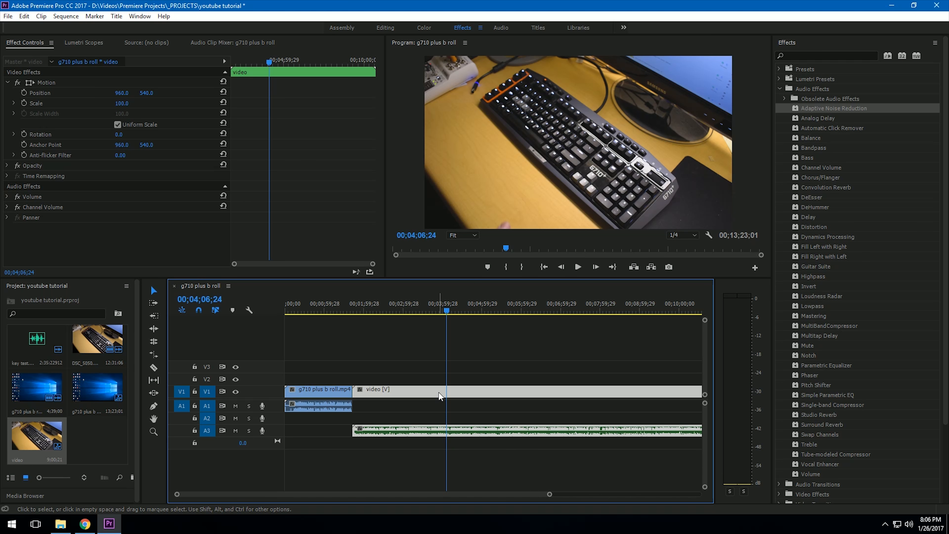
double_click(439, 395)
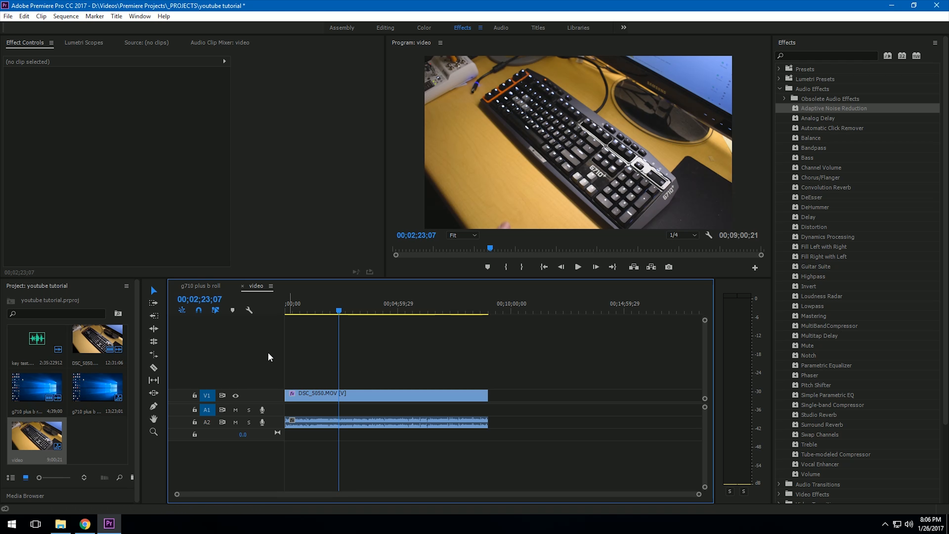
left_click(202, 285)
Step: Split the nested video clip at 00;04;06;24 and remove the section up to about 00;07;13, leaving a gap
left_click(153, 368)
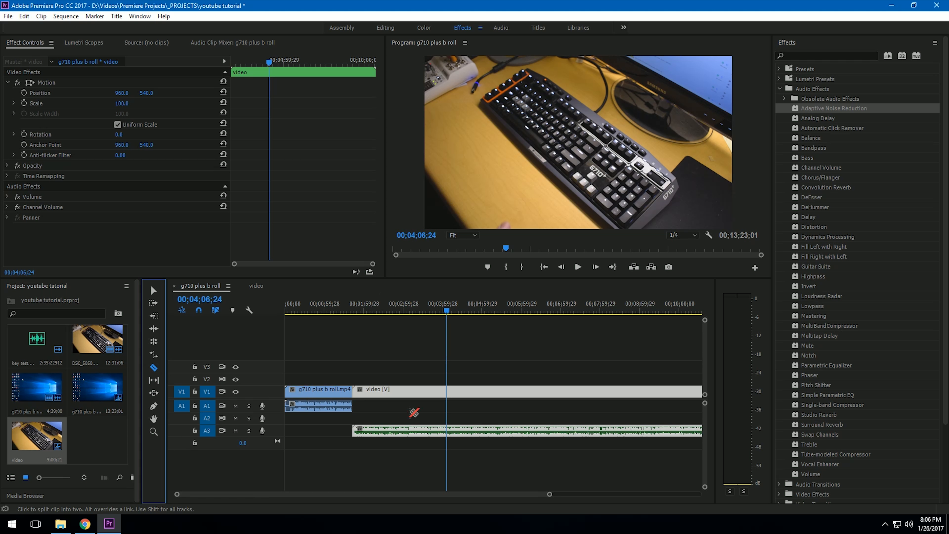
left_click(448, 392)
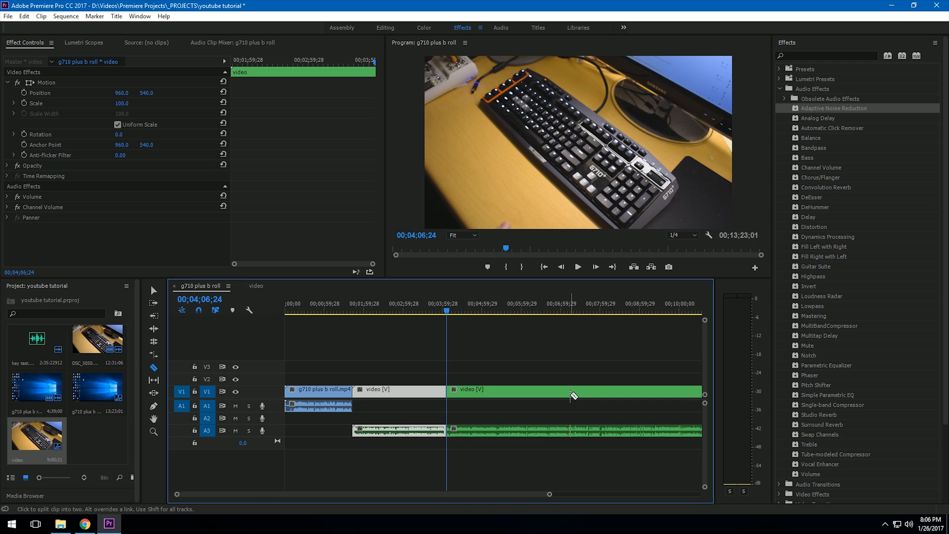
right_click(546, 397)
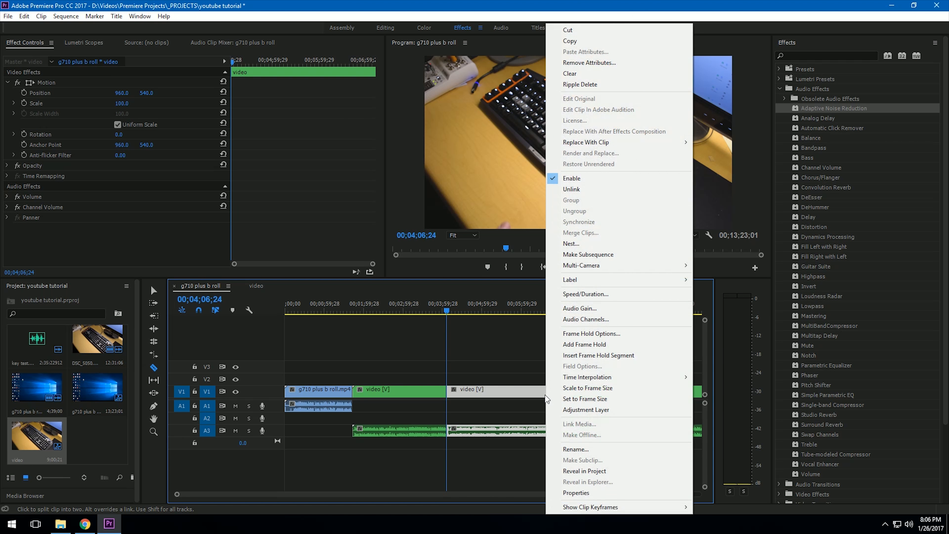
left_click(585, 76)
left_click_drag(440, 311, 592, 324)
scroll(583, 374, "down", 3)
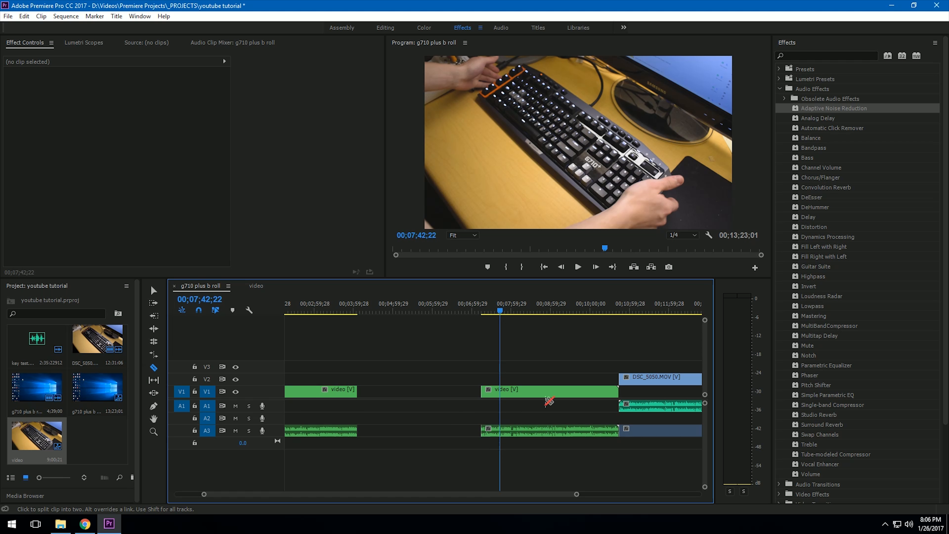
scroll(548, 401, "up", 3)
Step: Inside the nested video sequence, change the creative look of DSC_5050.MOV to Monochrome Kodak 5205 Fuji 3510 (by Adobe)
left_click(259, 287)
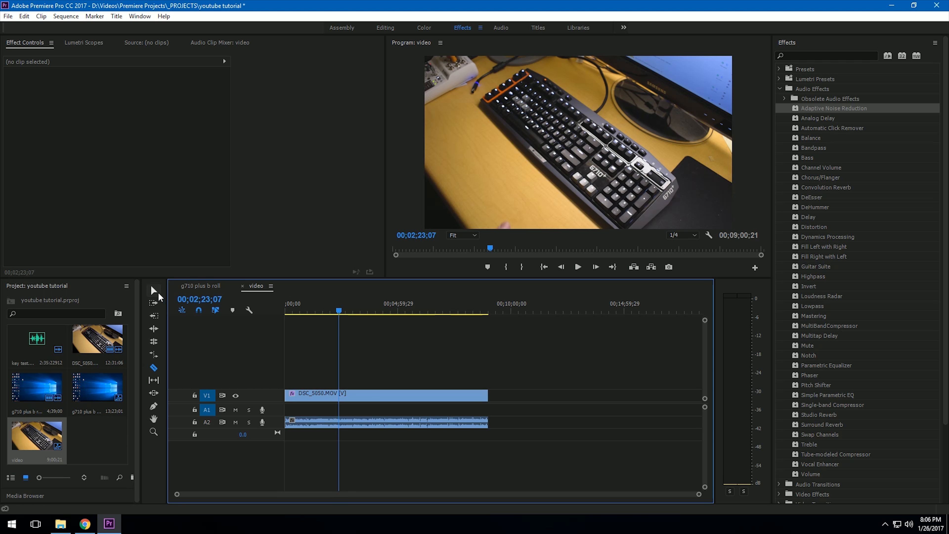
left_click(156, 292)
left_click(392, 395)
left_click(425, 28)
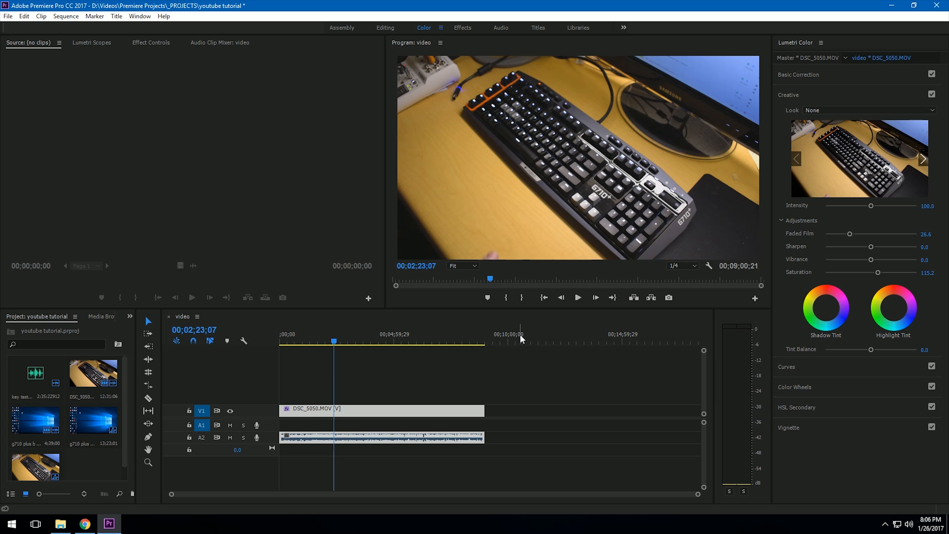
left_click(828, 110)
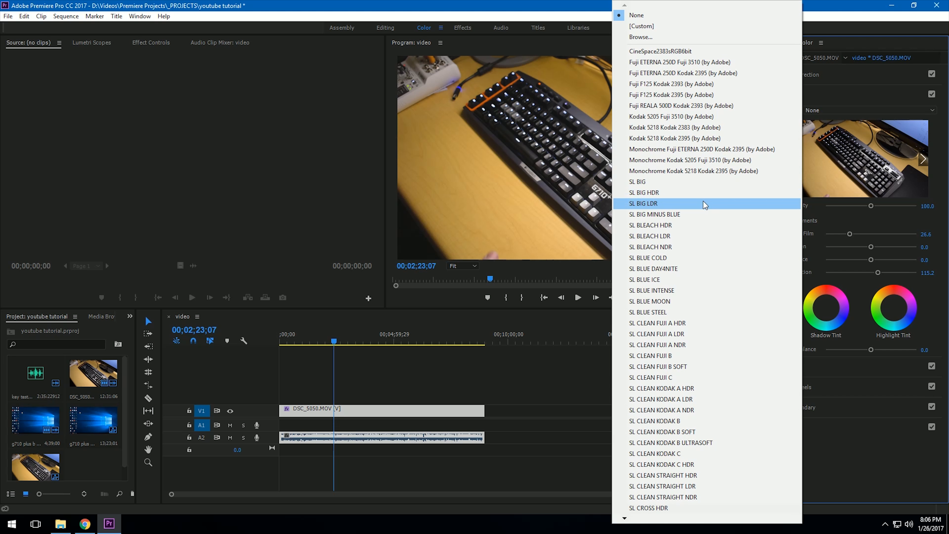
left_click(677, 118)
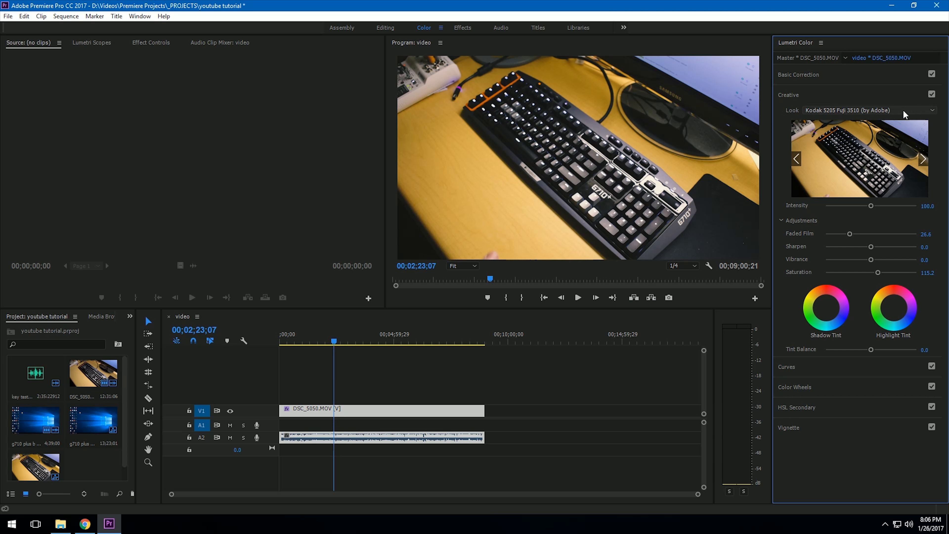
left_click(922, 159)
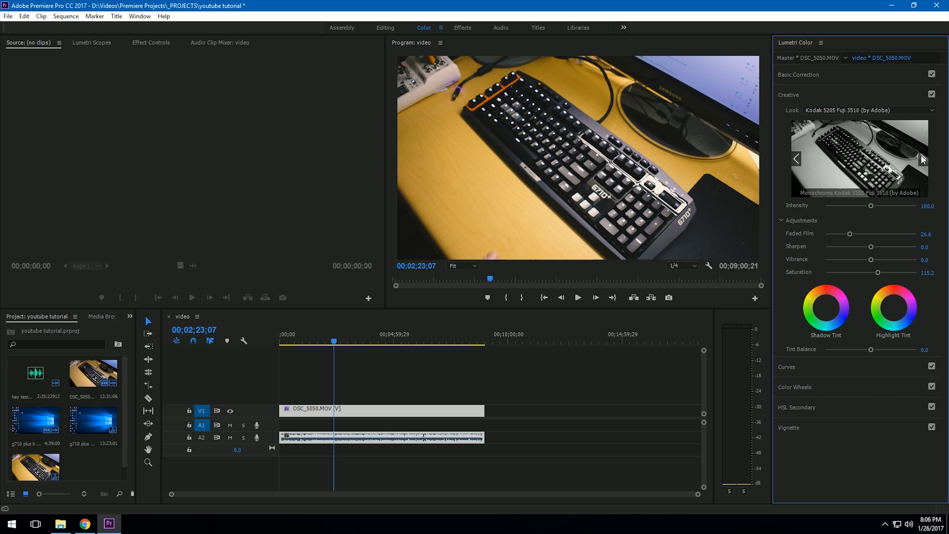
left_click(845, 163)
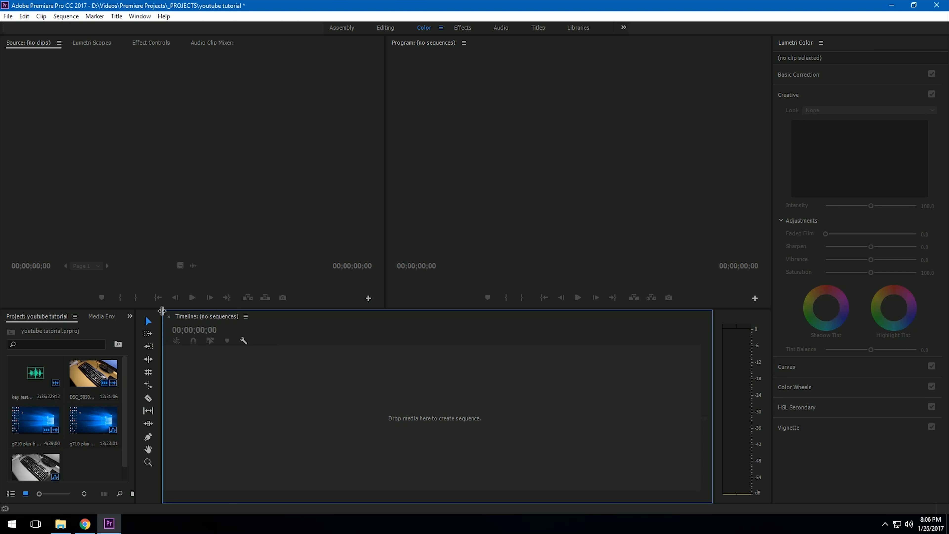
Step: Reopen the g710 plus b roll sequence in the Assembly workspace and move the playhead to 00;03;43;13
left_click(349, 30)
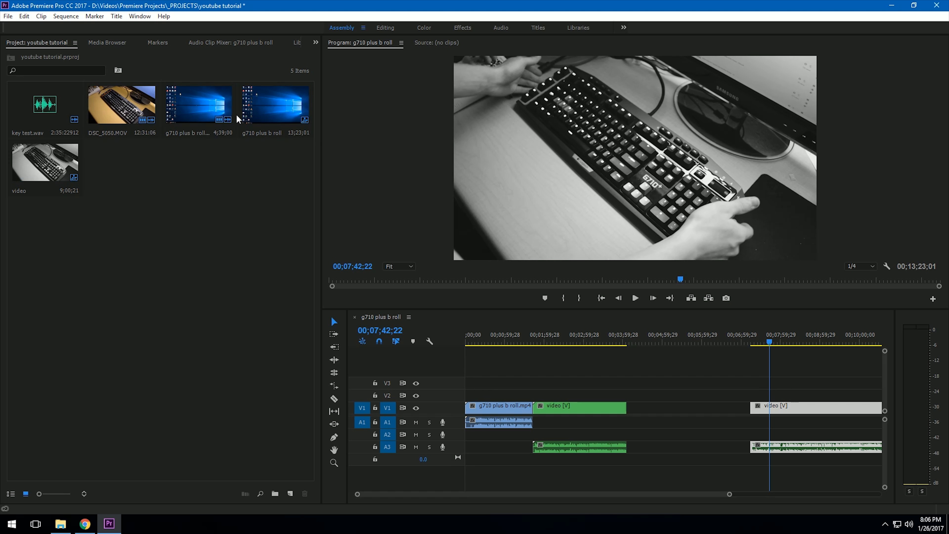
left_click(284, 103)
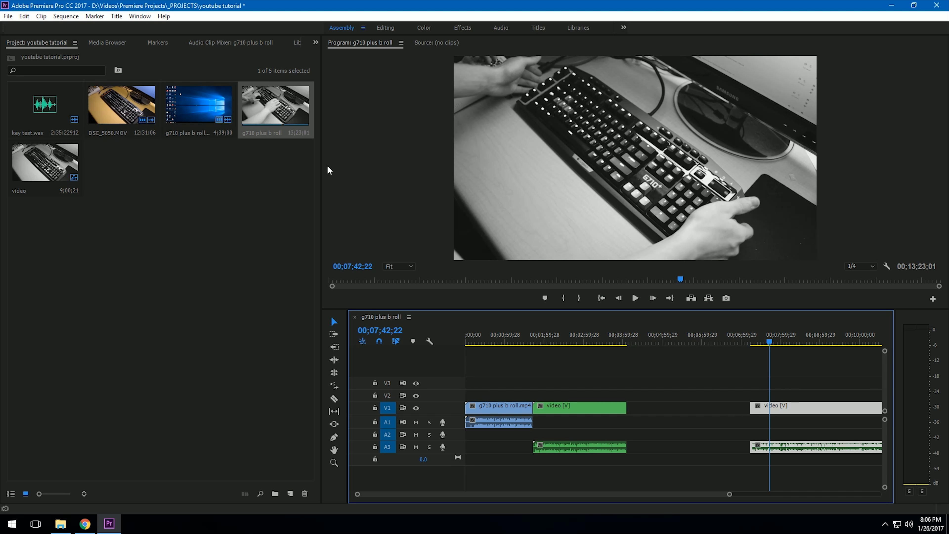
left_click(599, 337)
left_click_drag(600, 331, 612, 336)
Step: Check the creative look in both nested video clips by comparing frames on either side of the gap
left_click(602, 411)
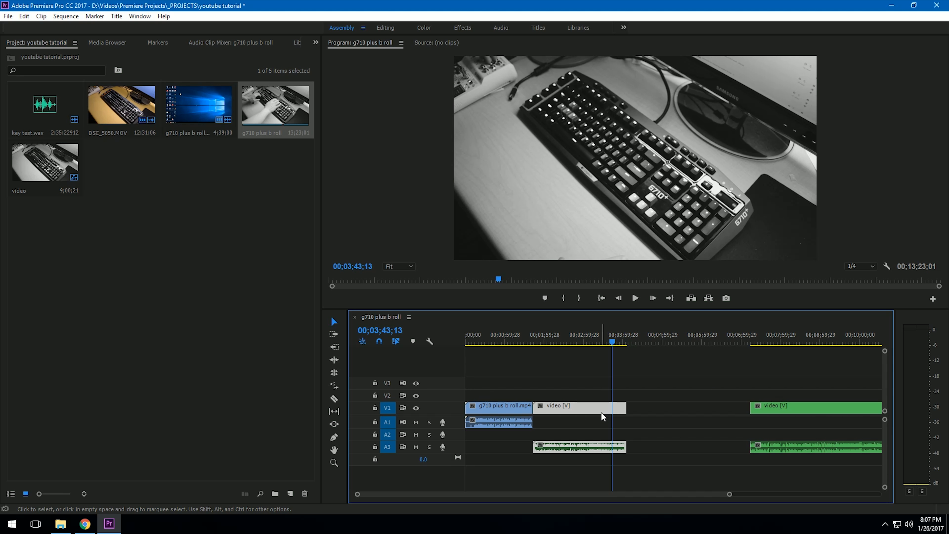
left_click(770, 339)
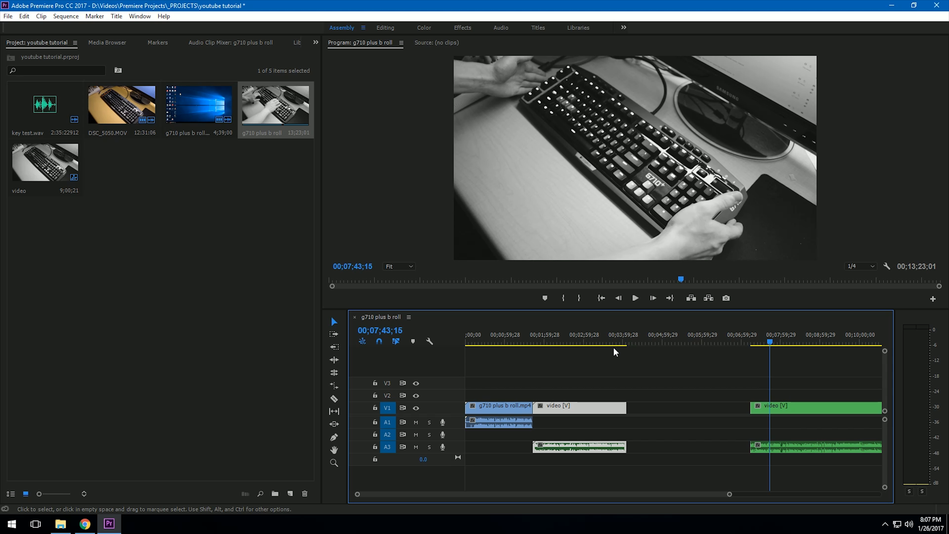
left_click(596, 339)
left_click(782, 339)
left_click(611, 338)
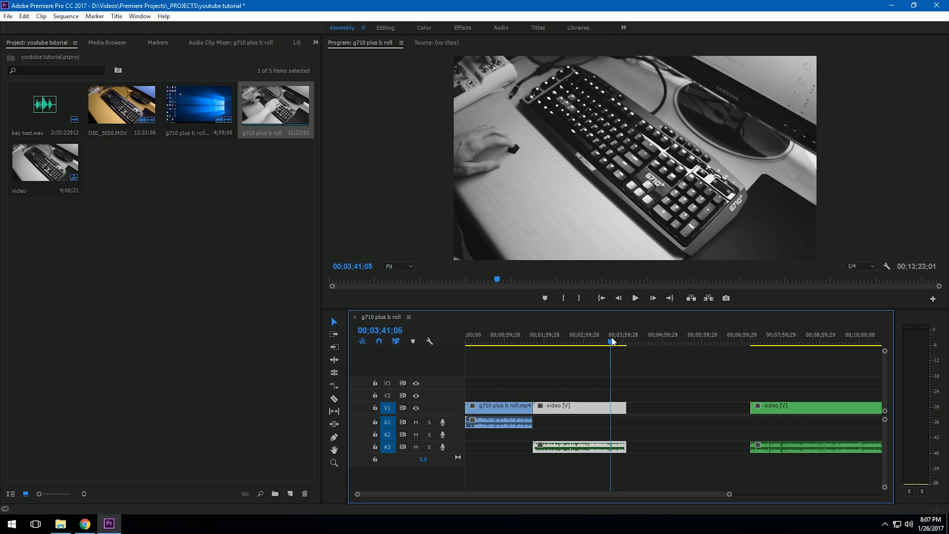
left_click(779, 338)
left_click(586, 339)
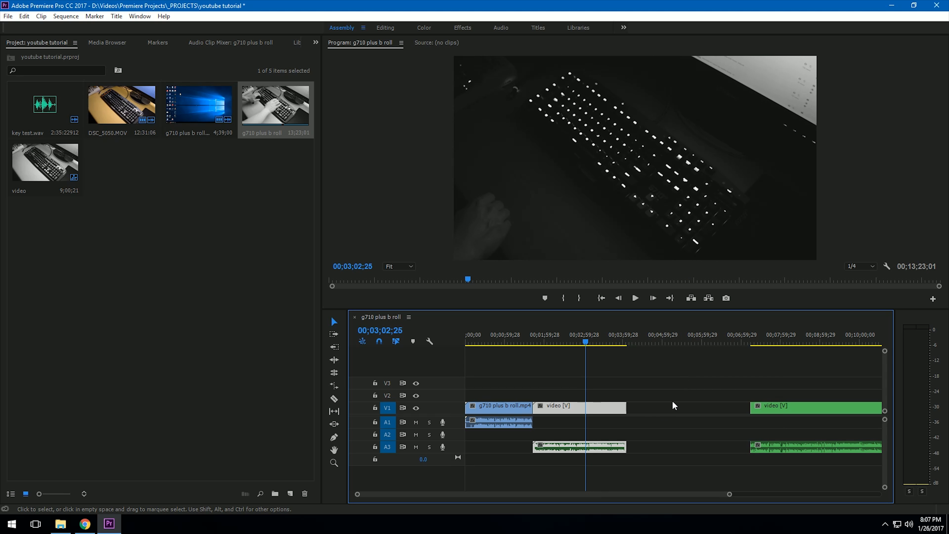
left_click(568, 339)
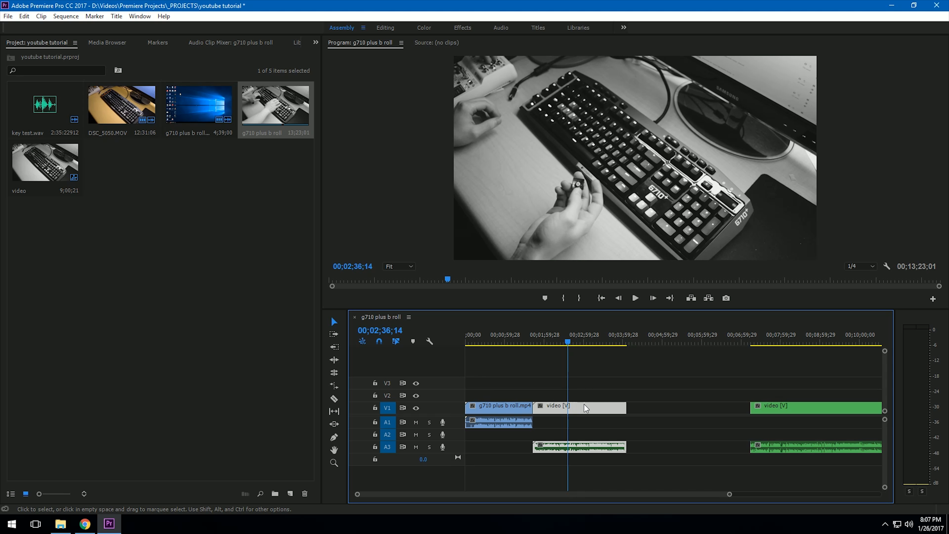
Step: Examine the nested video sequence at 00;04;15;19 and 00;05;30;27, switching between it and the g710 plus b roll sequence
double_click(597, 407)
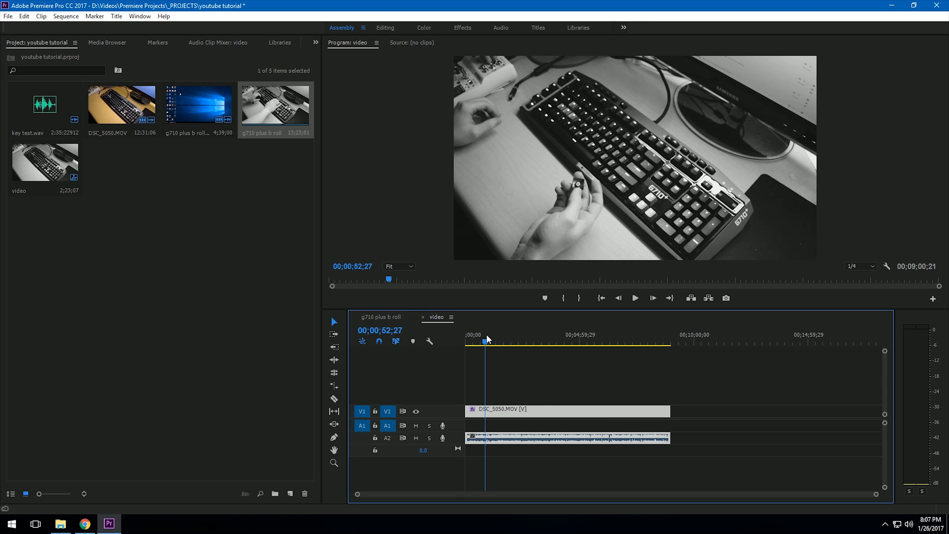
left_click_drag(485, 338, 563, 340)
left_click(383, 318)
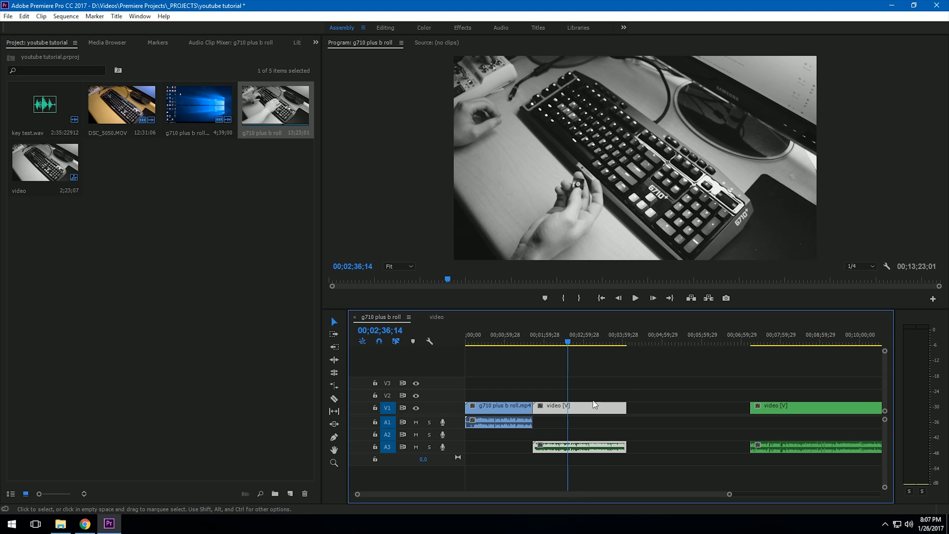
left_click(434, 317)
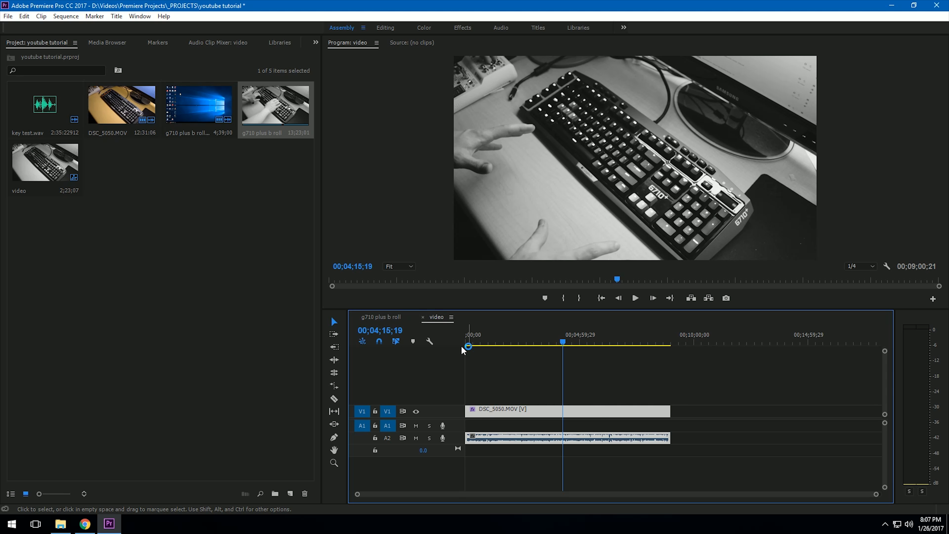
left_click(376, 317)
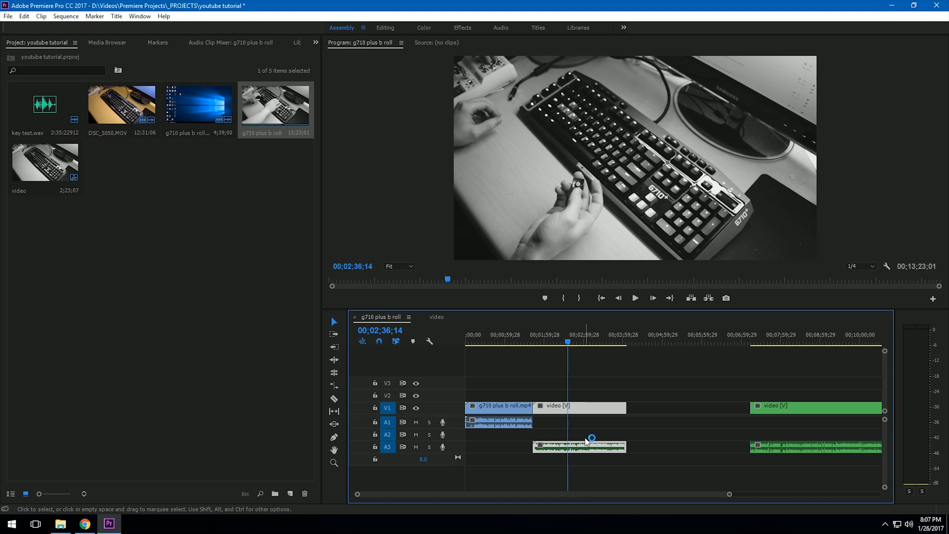
left_click(436, 318)
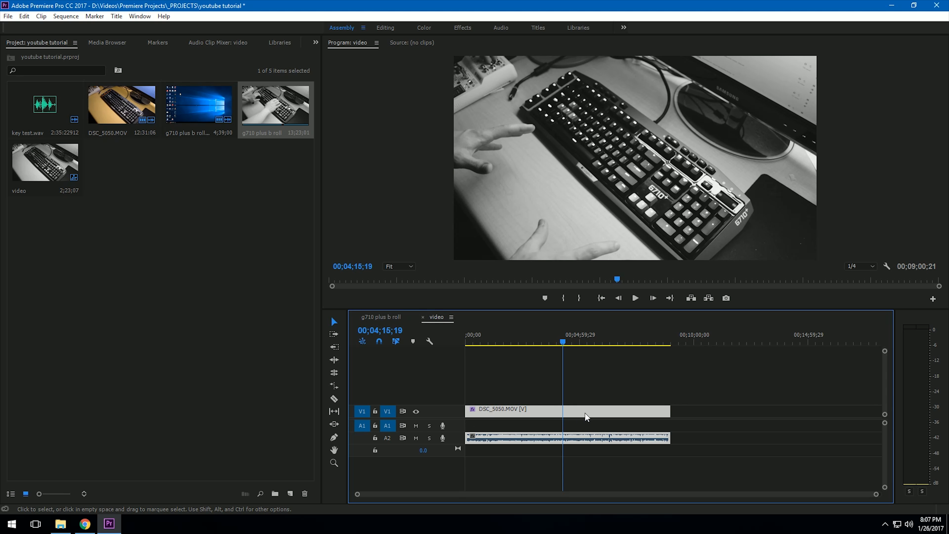
left_click_drag(587, 342, 591, 343)
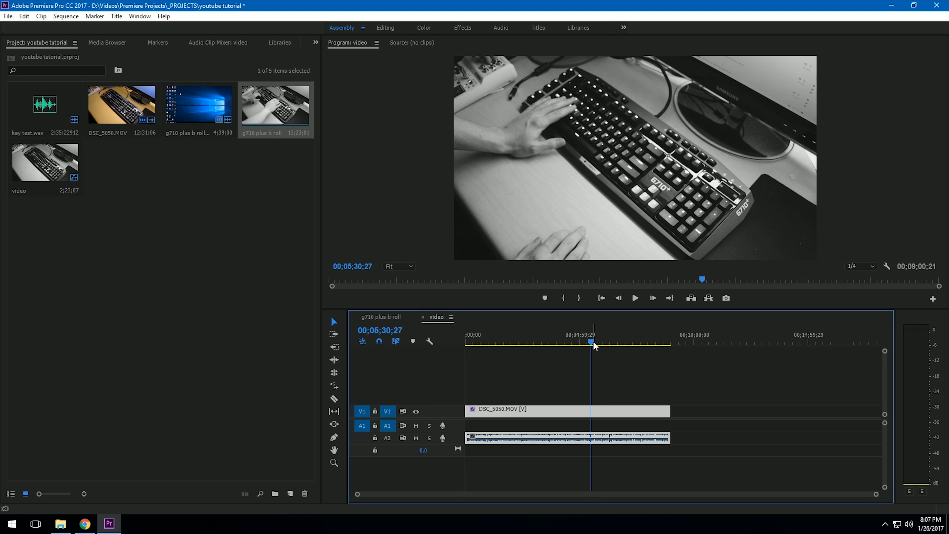
left_click(382, 317)
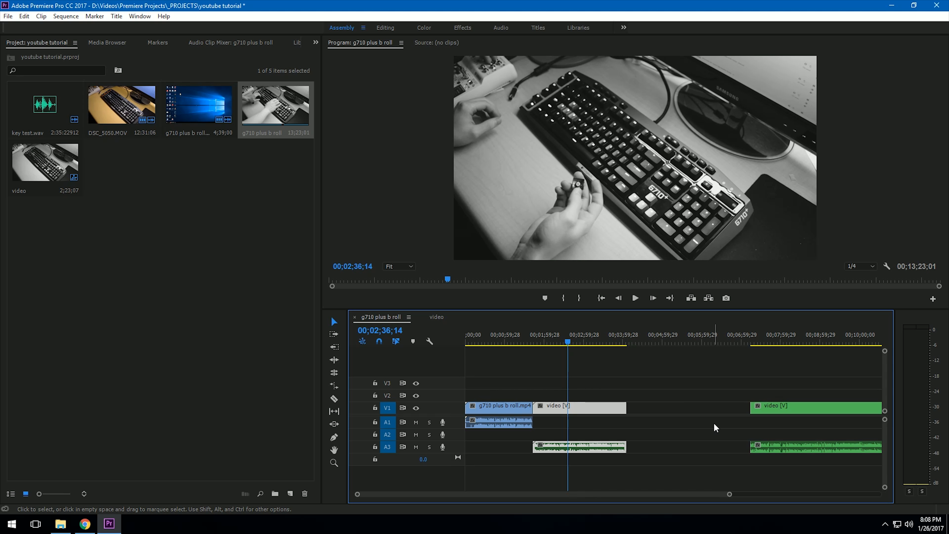
scroll(700, 387, "down", 3)
scroll(705, 388, "up", 3)
scroll(702, 390, "down", 4)
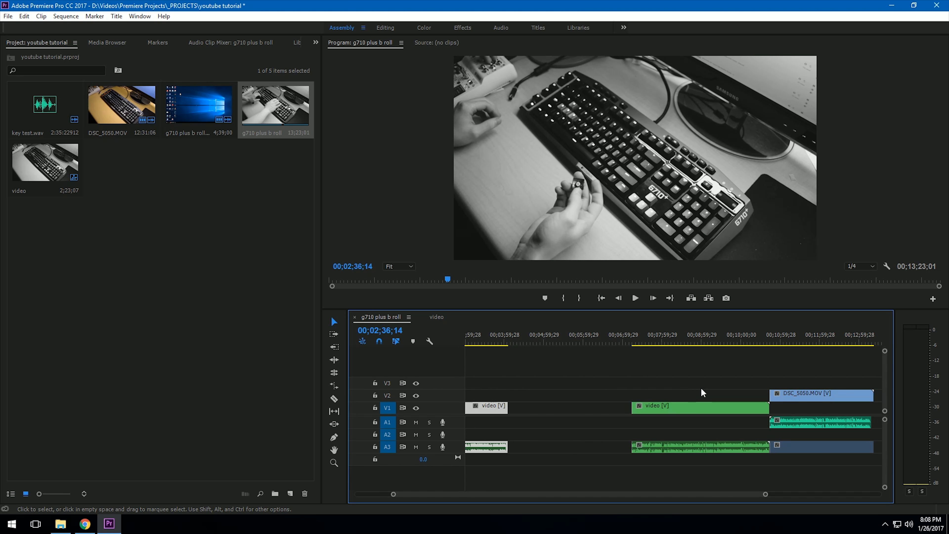
scroll(701, 387, "up", 5)
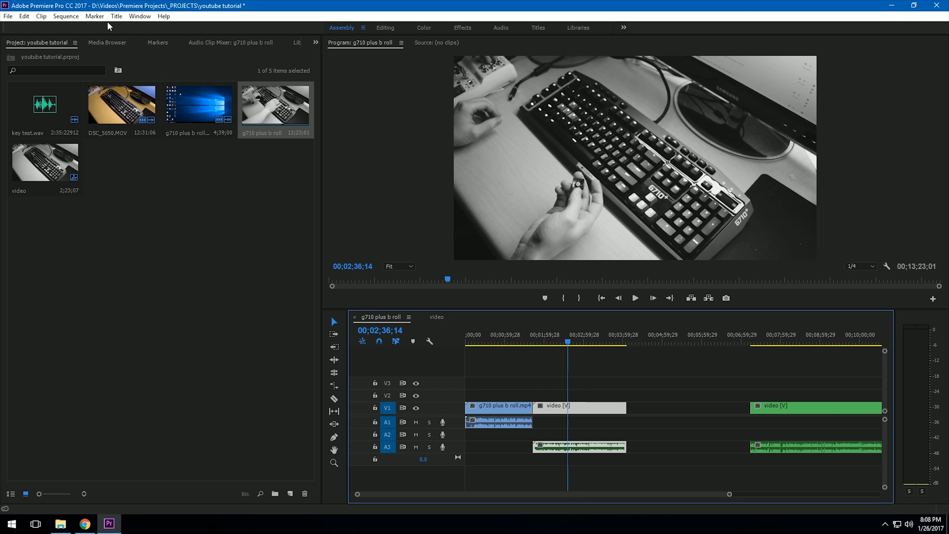
left_click(95, 16)
left_click(235, 344)
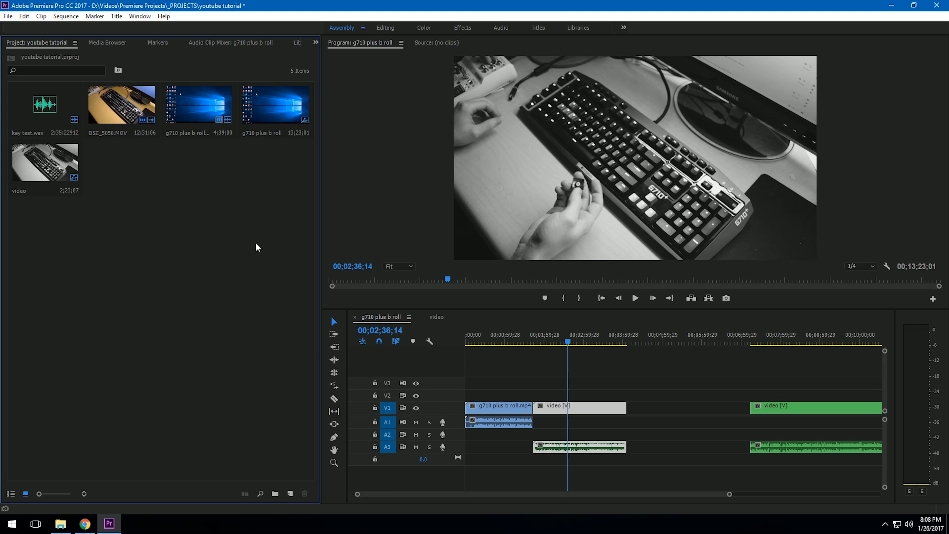
Step: Create a new default still title named Title 01 with the 1920 by 1080 video settings
left_click(117, 17)
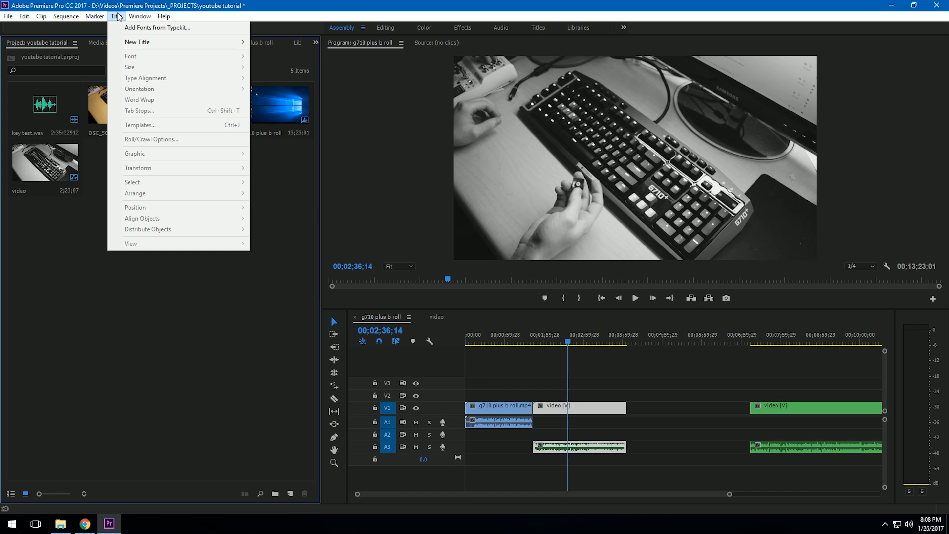
mouse_move(204, 44)
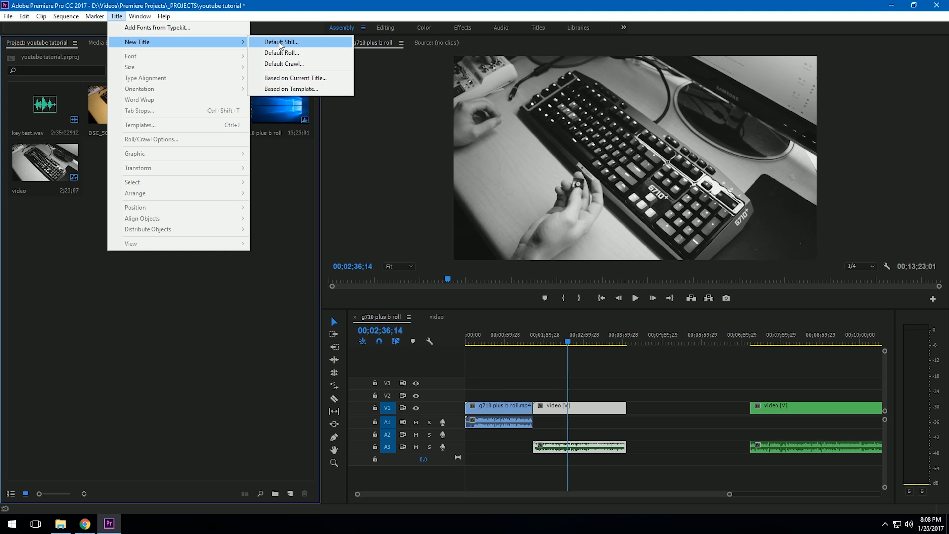
left_click(317, 42)
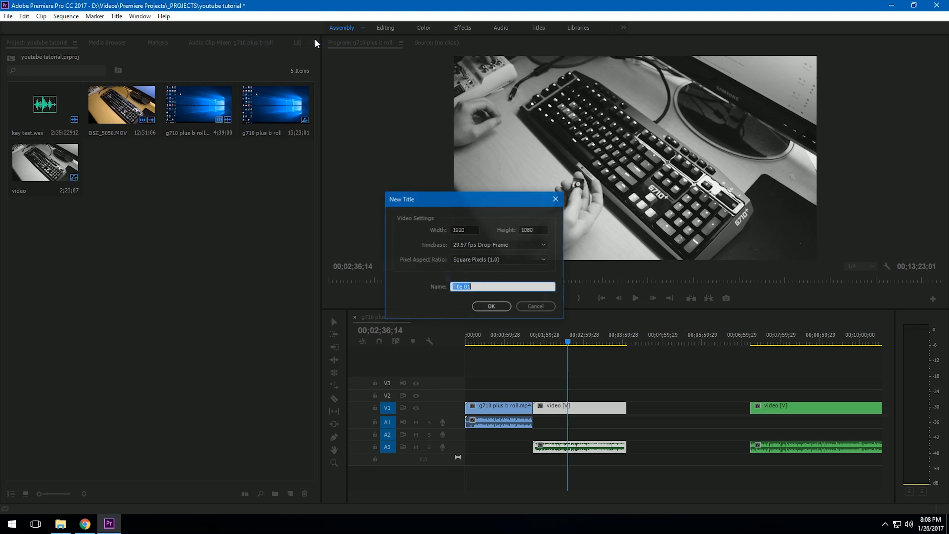
left_click(492, 306)
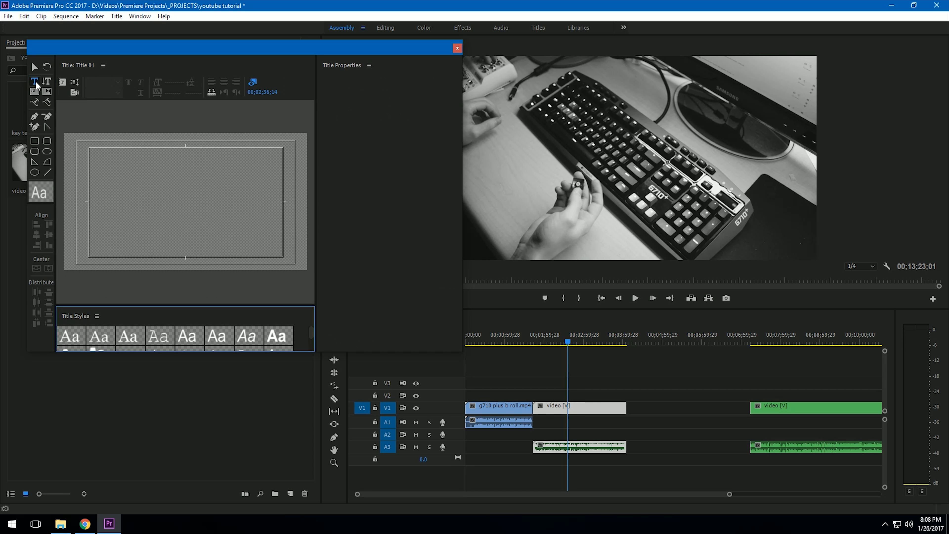
Step: Add the word "Text" to Title 01 with the Type tool, just left of the frame's centre
left_click(35, 82)
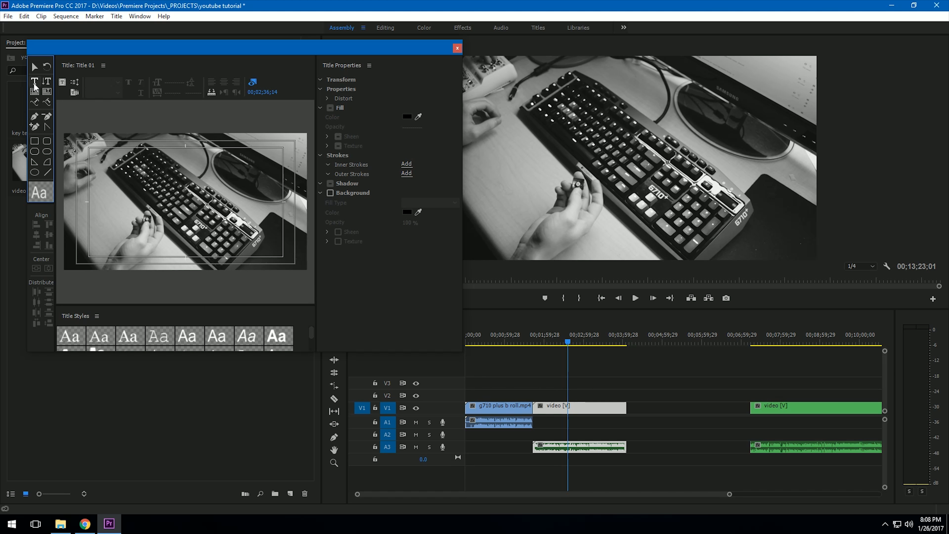
left_click(125, 204)
type("Te")
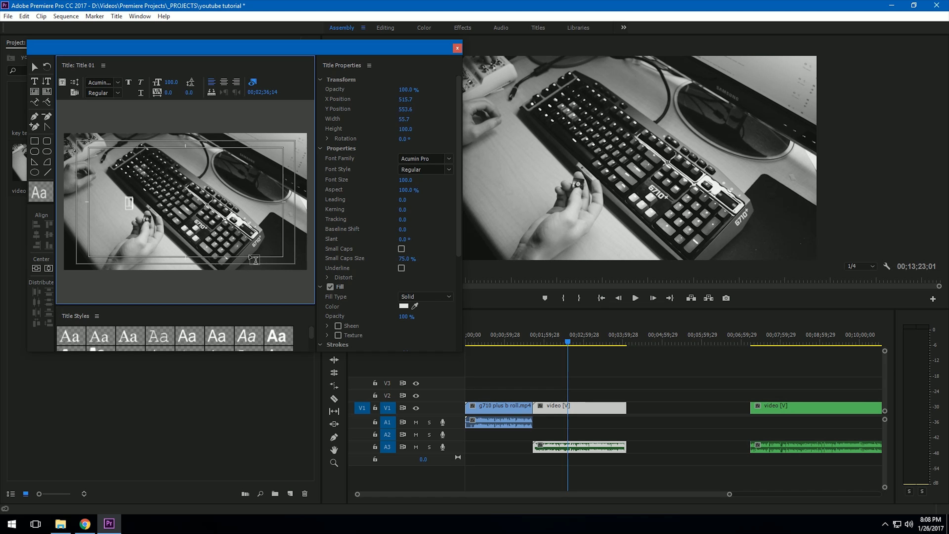
type("xt")
Step: Enable the shadow on the title text and close the title editor
scroll(426, 296, "down", 1)
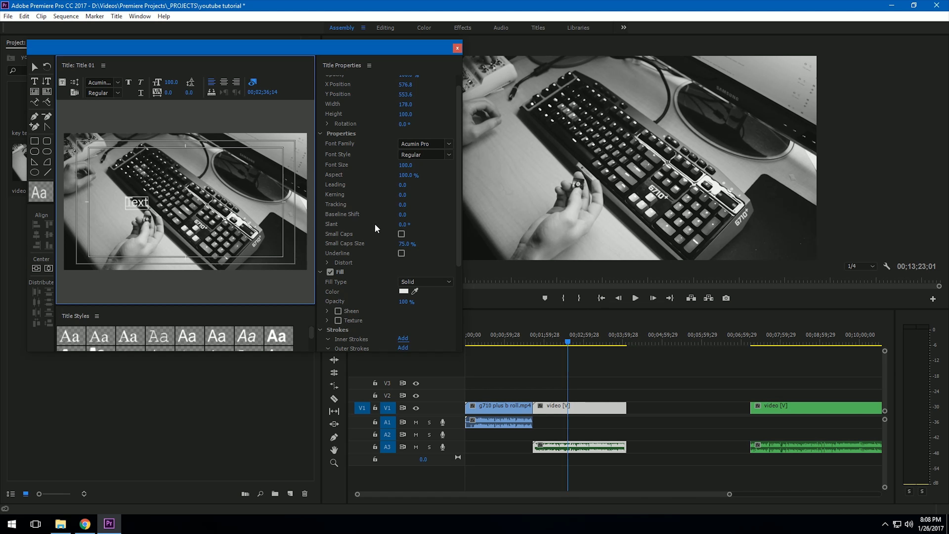
scroll(383, 303, "down", 2)
left_click(334, 331)
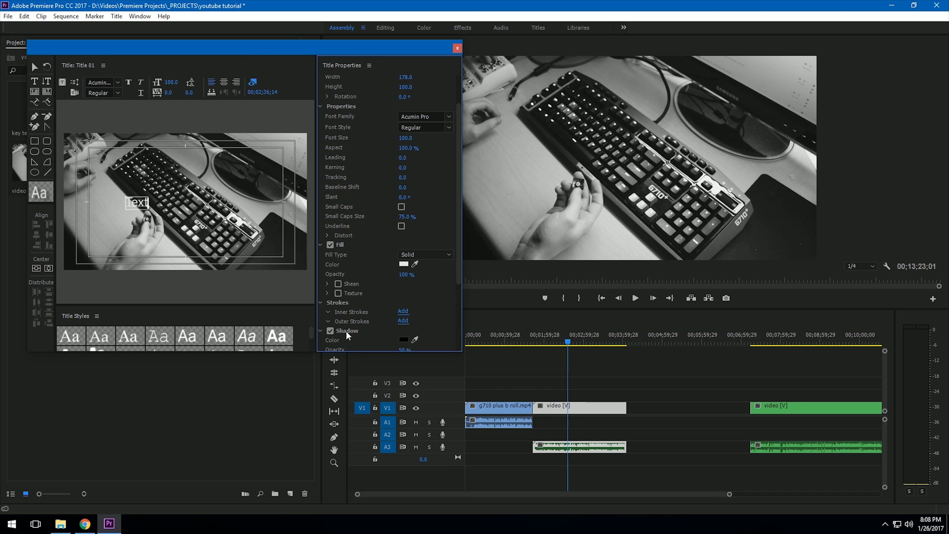
left_click(457, 48)
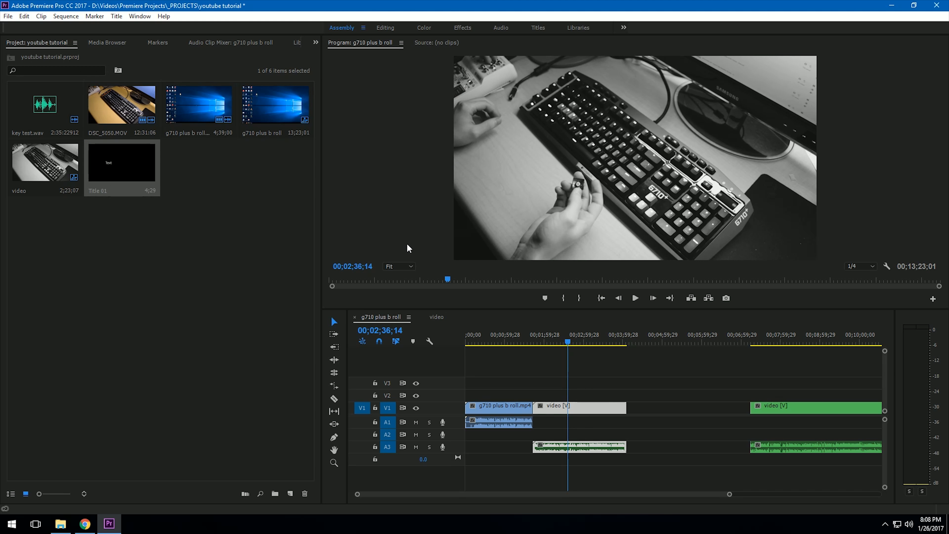
Step: Place Title 01 on track V2 above the first nested video clip, starting at 00;02;36;14
left_click(114, 221)
left_click(120, 167)
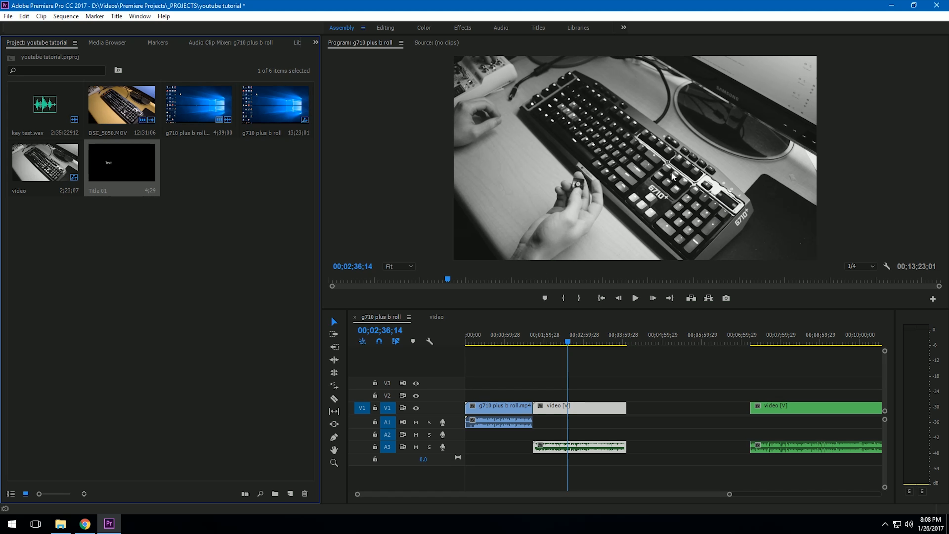
left_click_drag(120, 180, 571, 398)
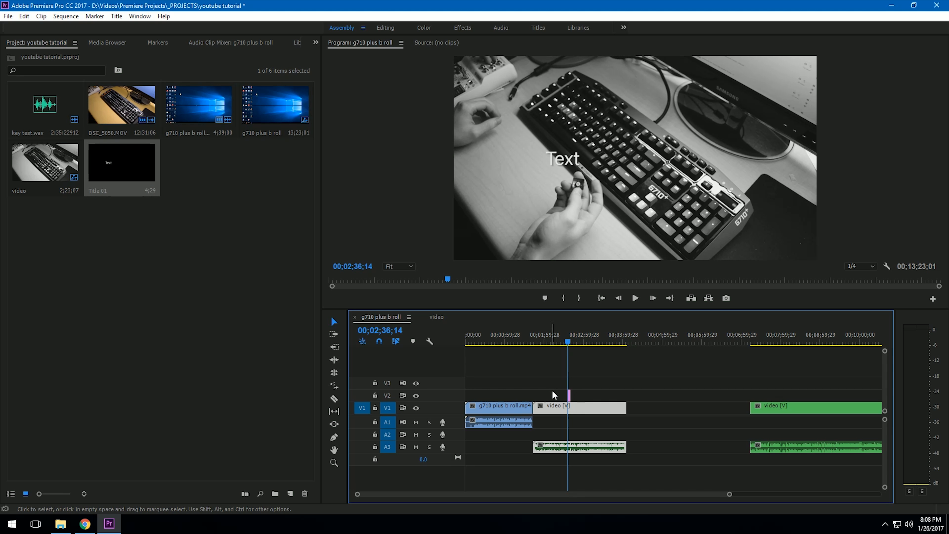
left_click(565, 164)
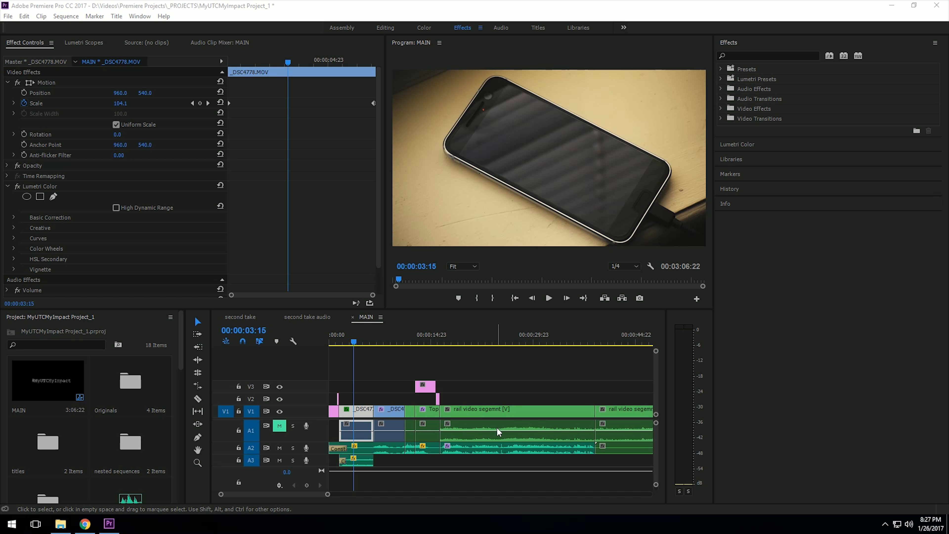
Step: Review the MAIN sequence in the Assembly and Effects workspaces, viewing the second take clip at 00:02:46:13 and returning to 00:00:01:23
left_click(341, 28)
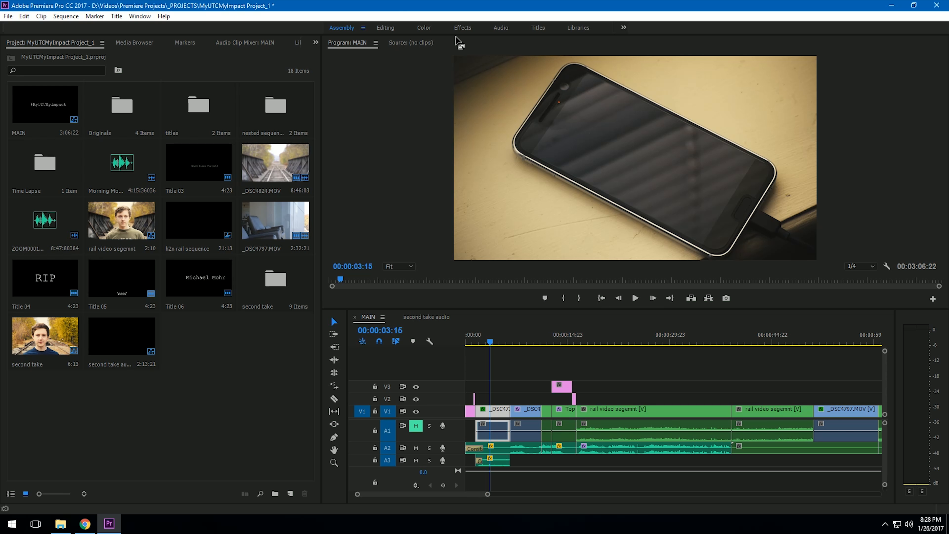
left_click(463, 28)
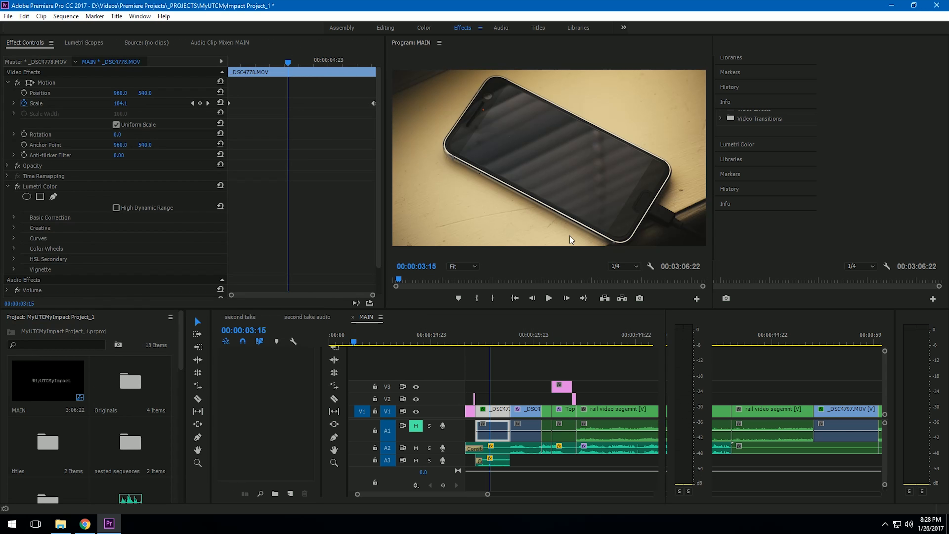
left_click_drag(308, 493, 354, 505)
left_click(387, 413)
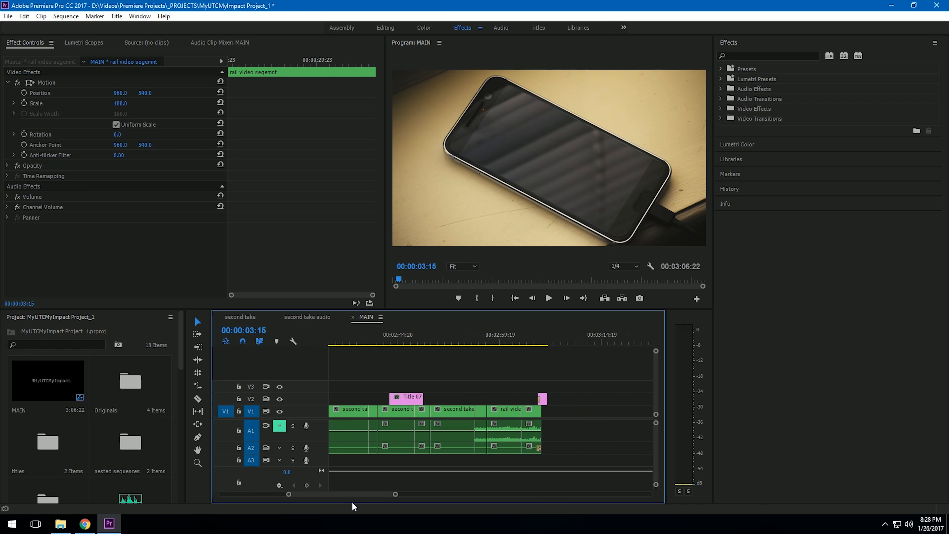
left_click(409, 346)
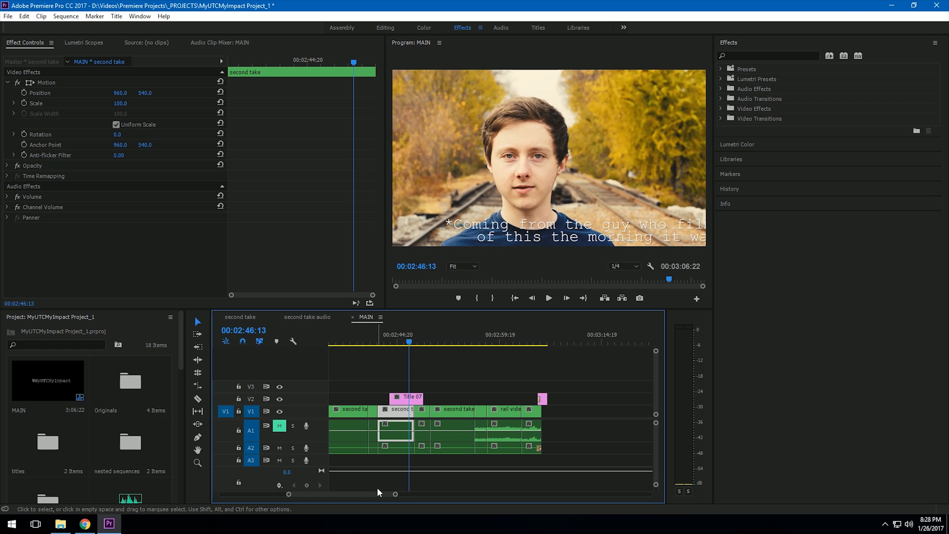
left_click_drag(377, 493, 309, 494)
left_click(343, 343)
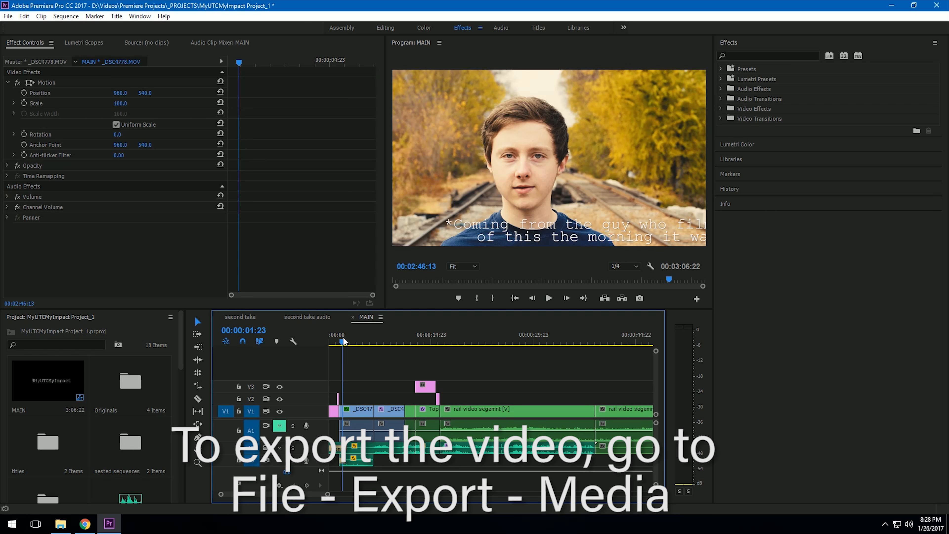